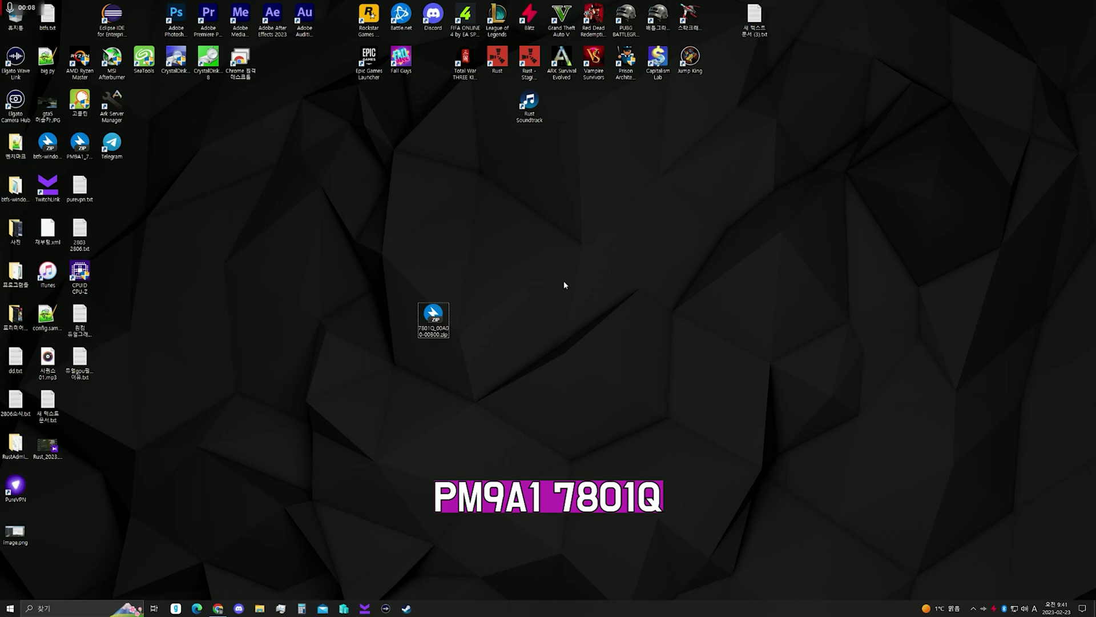
Step: Launch CrystalDiskInfo from the desktop and show the details of the C: drive
{"action": "left_click_drag", "start_coordinate": [539, 244], "coordinate": [436, 364]}
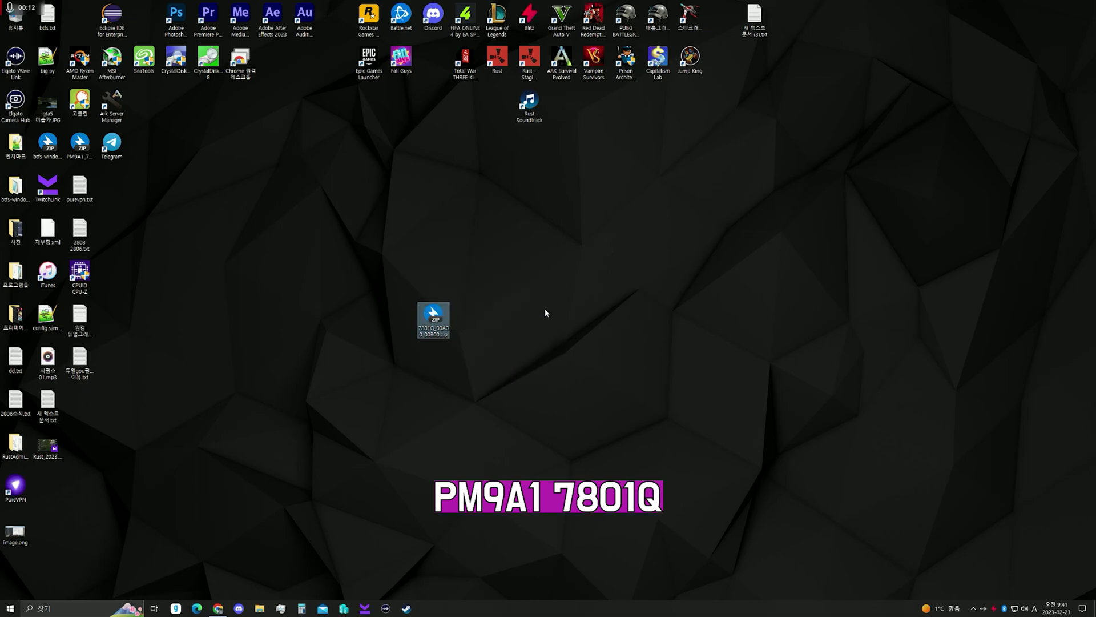
{"action": "left_click", "coordinate": [174, 72]}
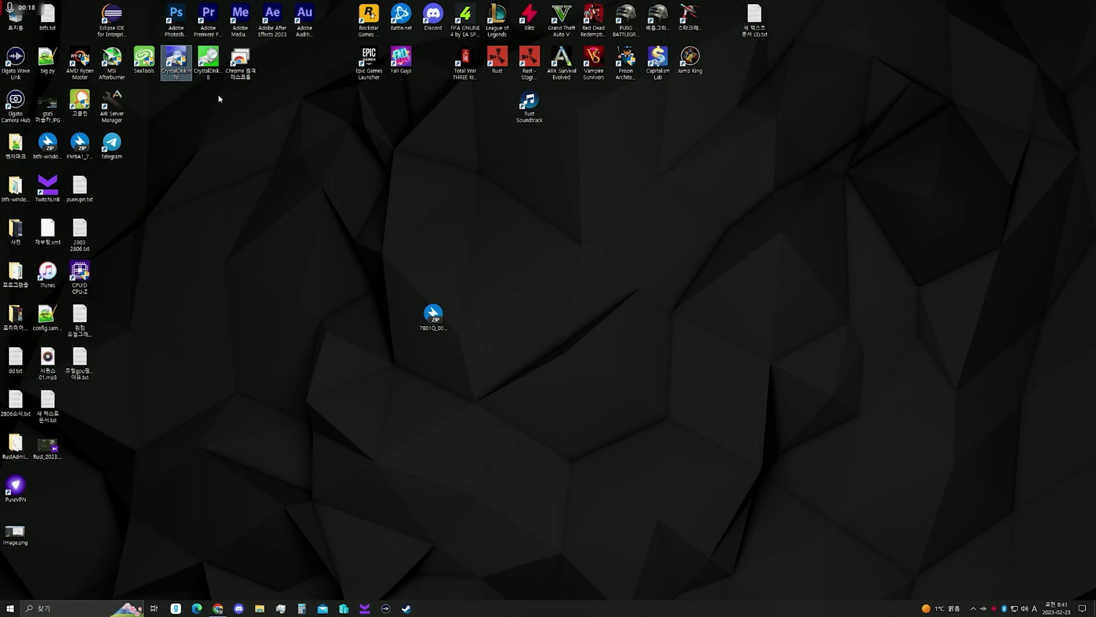
{"action": "key", "text": "Return"}
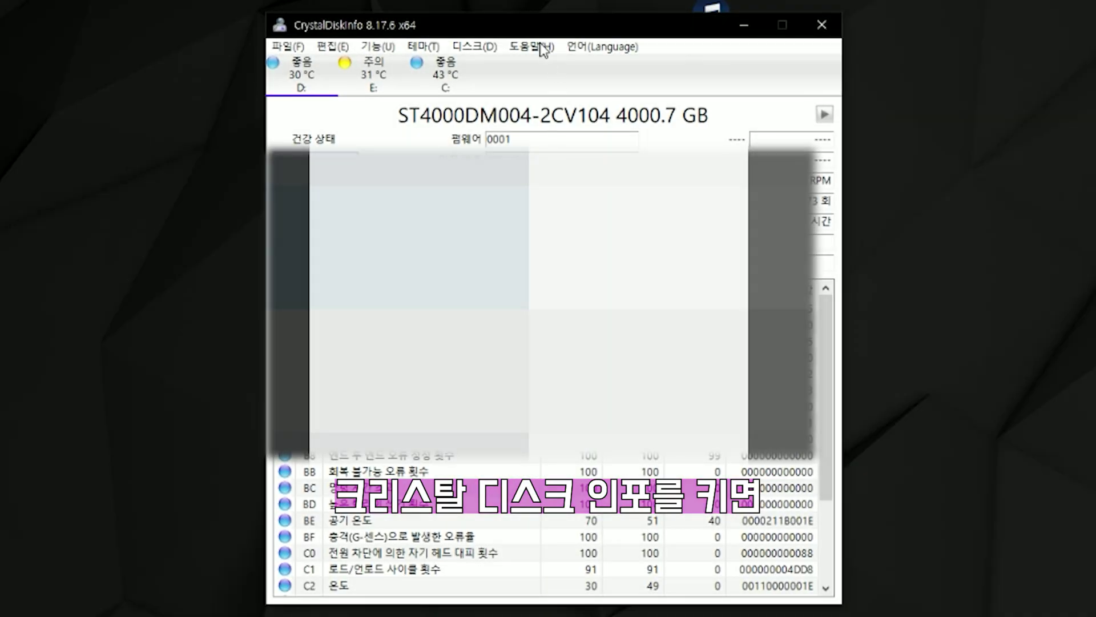
{"action": "left_click", "coordinate": [417, 90]}
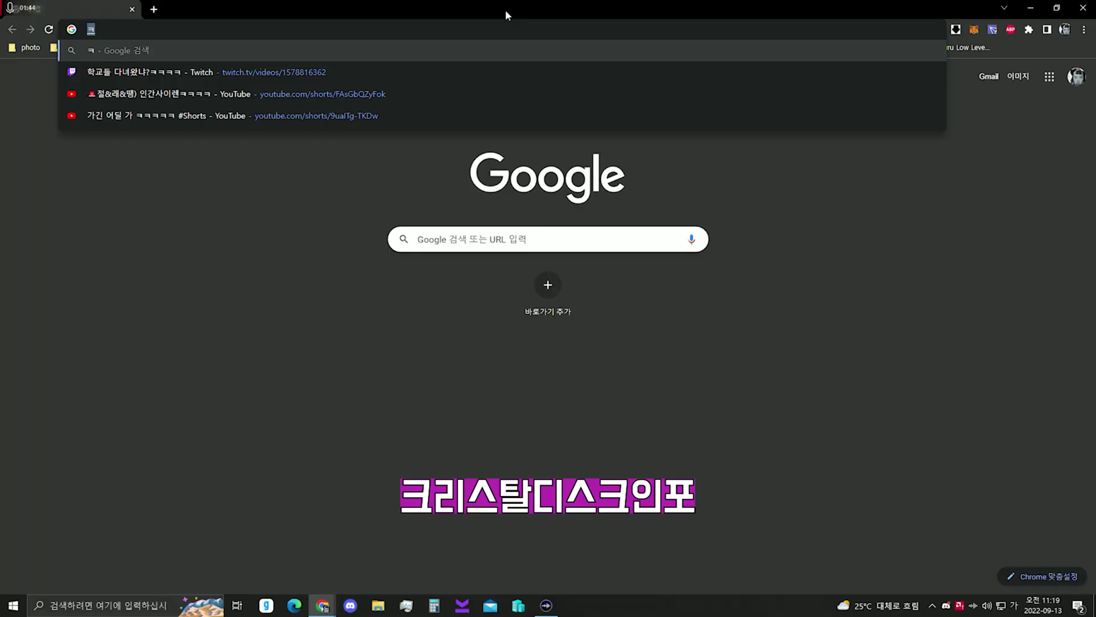
Step: Search Google for 크리스탈디스크인포 and view Uptodown's CrystalDiskInfo page for Windows, closing the browser when done
{"action": "type", "text": "크리슬"}
{"action": "type", "text": "탈디스크인포"}
{"action": "key", "text": "Return"}
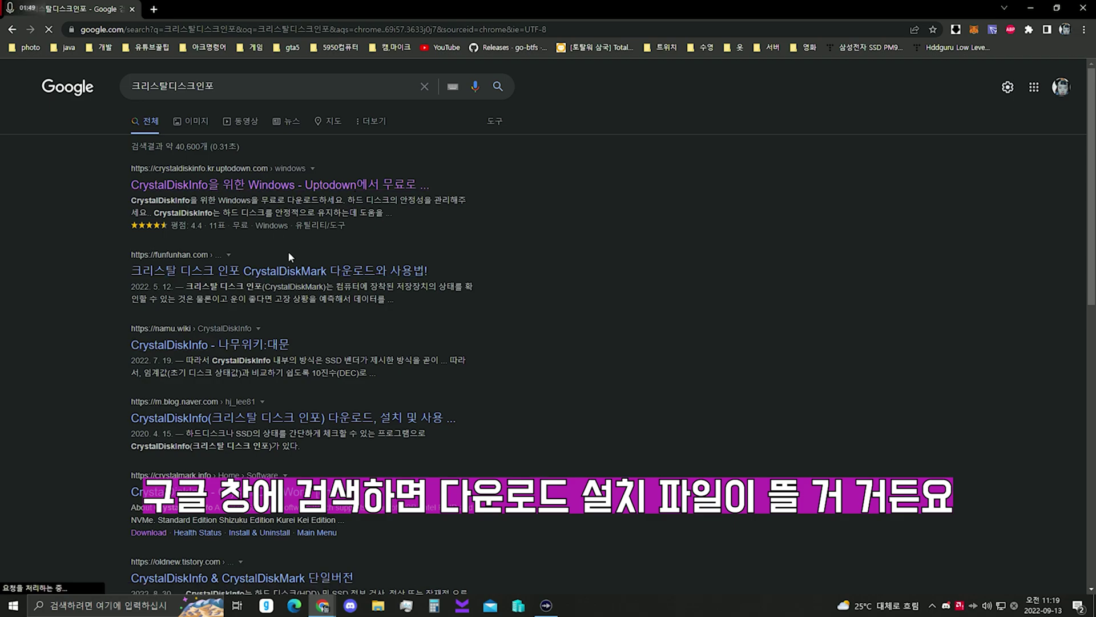
{"action": "left_click", "coordinate": [342, 184]}
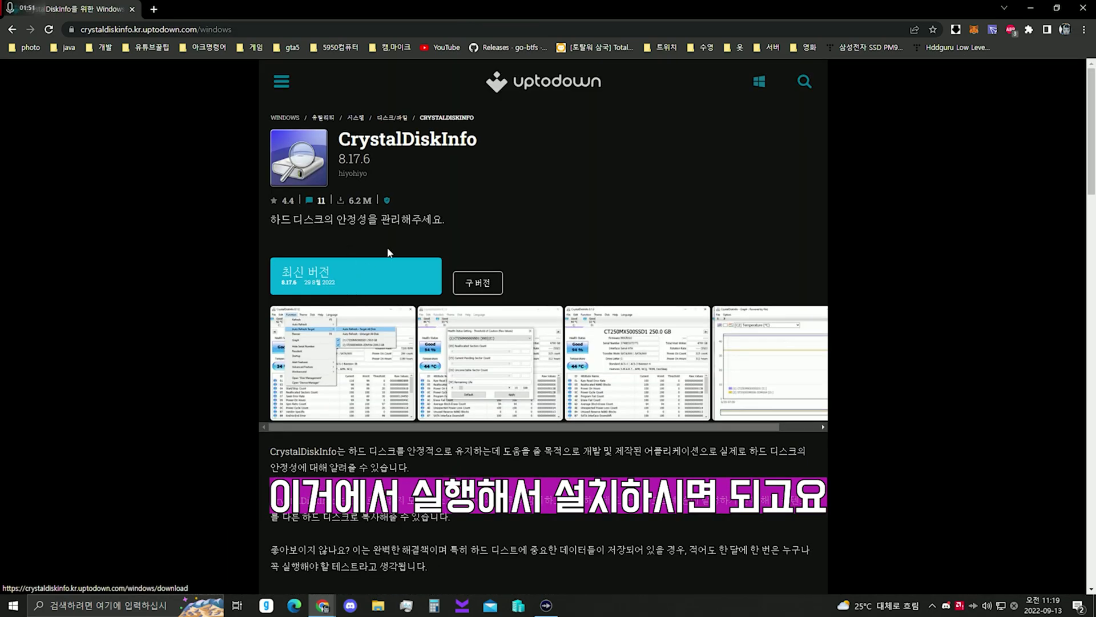
{"action": "left_click", "coordinate": [1085, 7]}
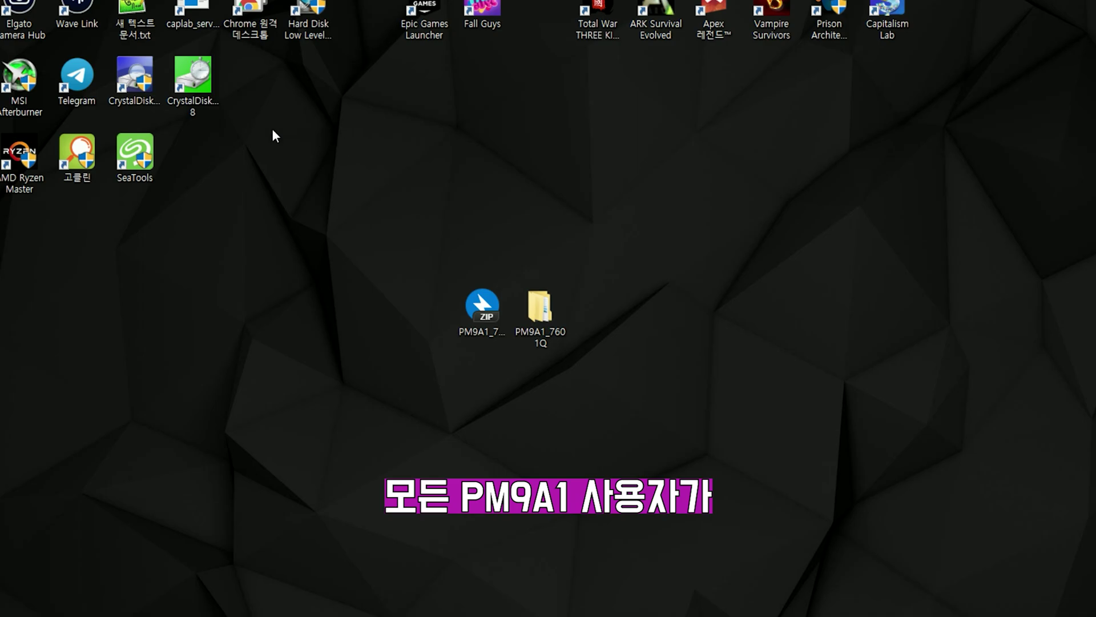
{"action": "left_click", "coordinate": [136, 88]}
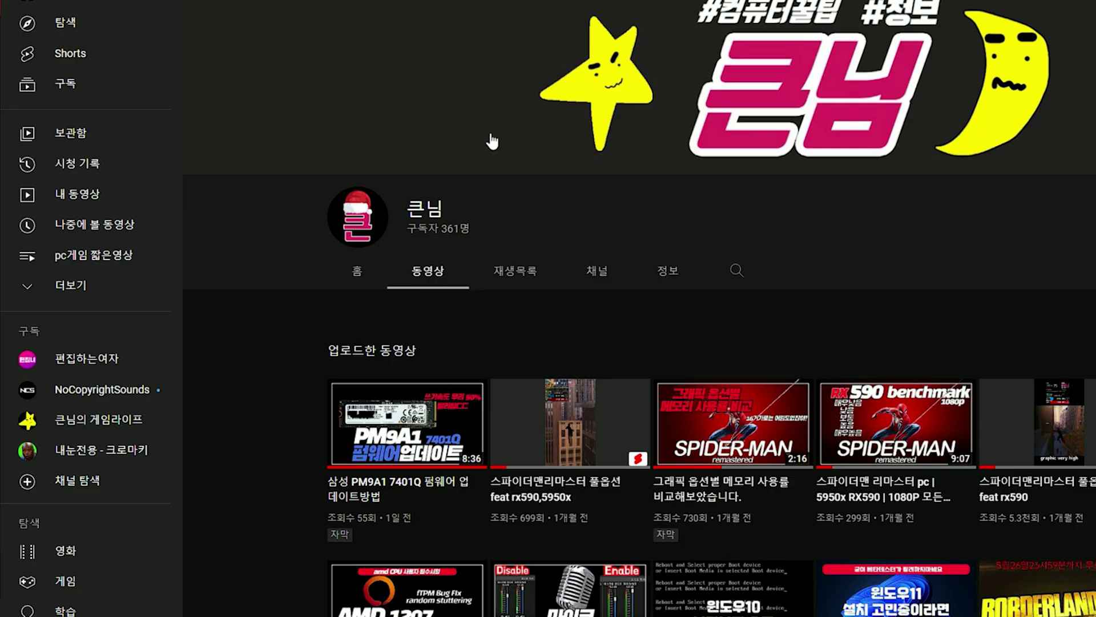
Step: Open the channel's Samsung PM9A1 7401Q firmware update video and expand its description to the download links
{"action": "left_click", "coordinate": [402, 363]}
{"action": "scroll", "coordinate": [207, 437], "scroll_direction": "down", "scroll_amount": 5}
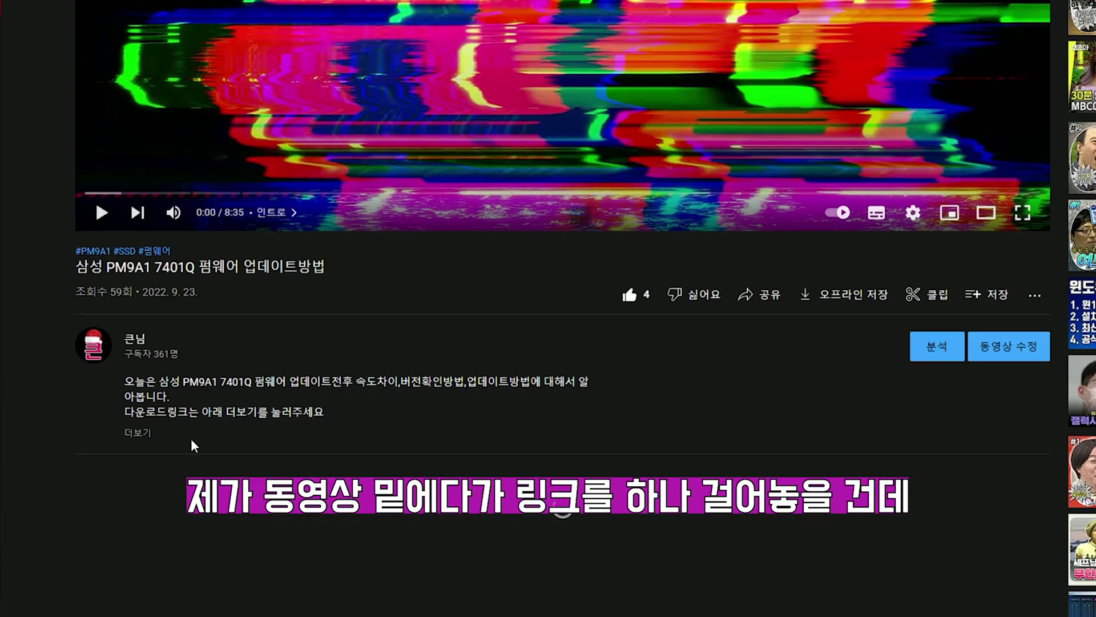
{"action": "left_click", "coordinate": [140, 440]}
{"action": "scroll", "coordinate": [340, 423], "scroll_direction": "down", "scroll_amount": 3}
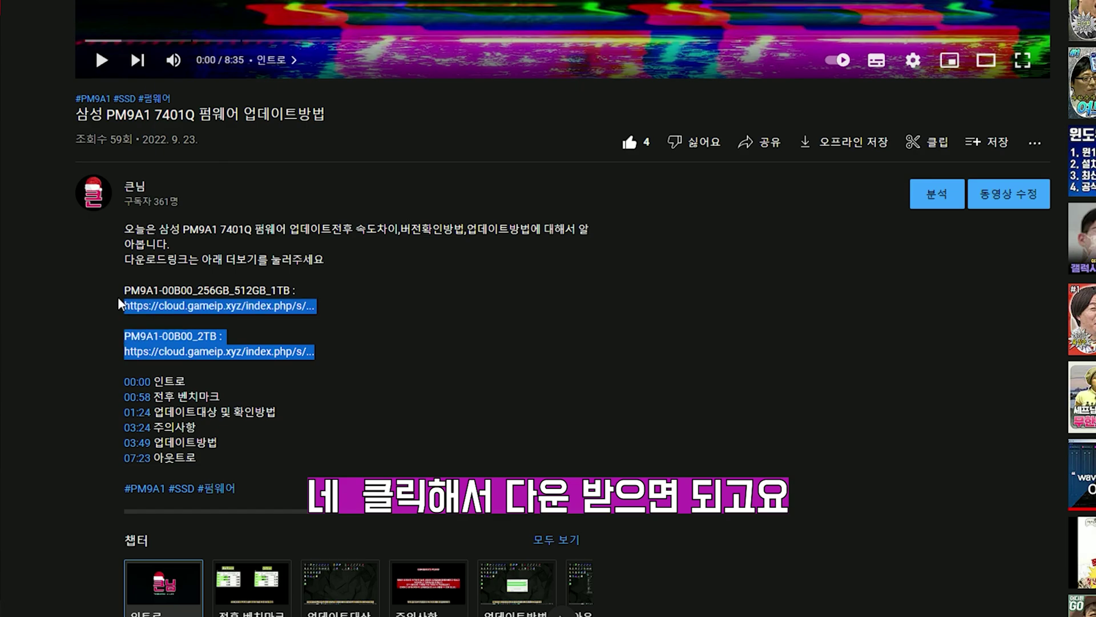
{"action": "key", "text": "Up"}
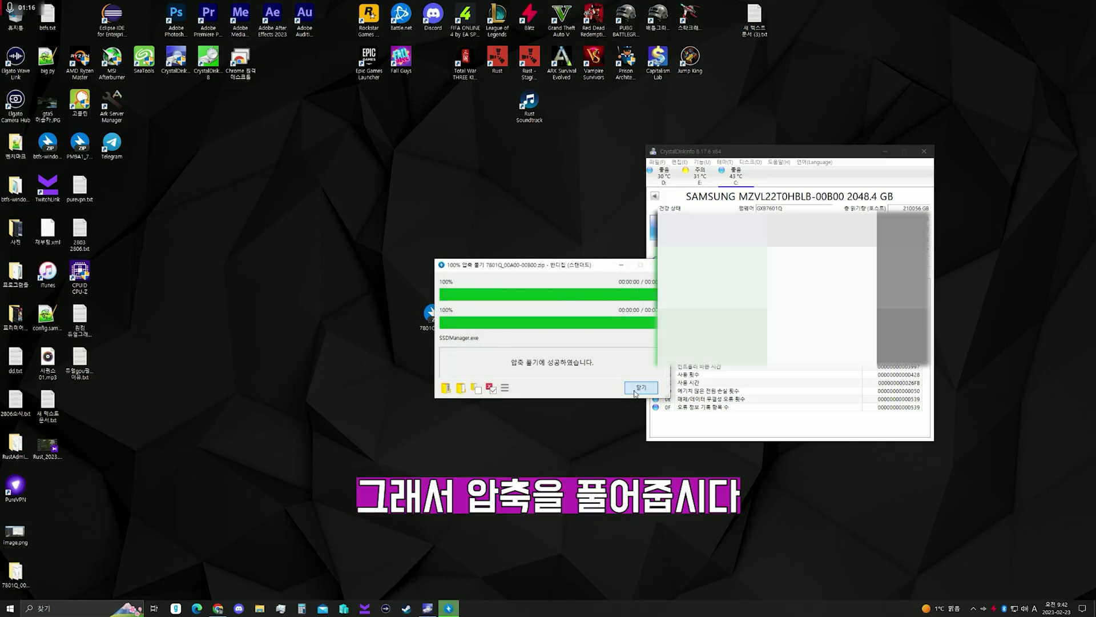
Step: Close the archive extraction dialog and open the extracted 7801Q_00A00-00B00 folder on the desktop
{"action": "left_click", "coordinate": [637, 391]}
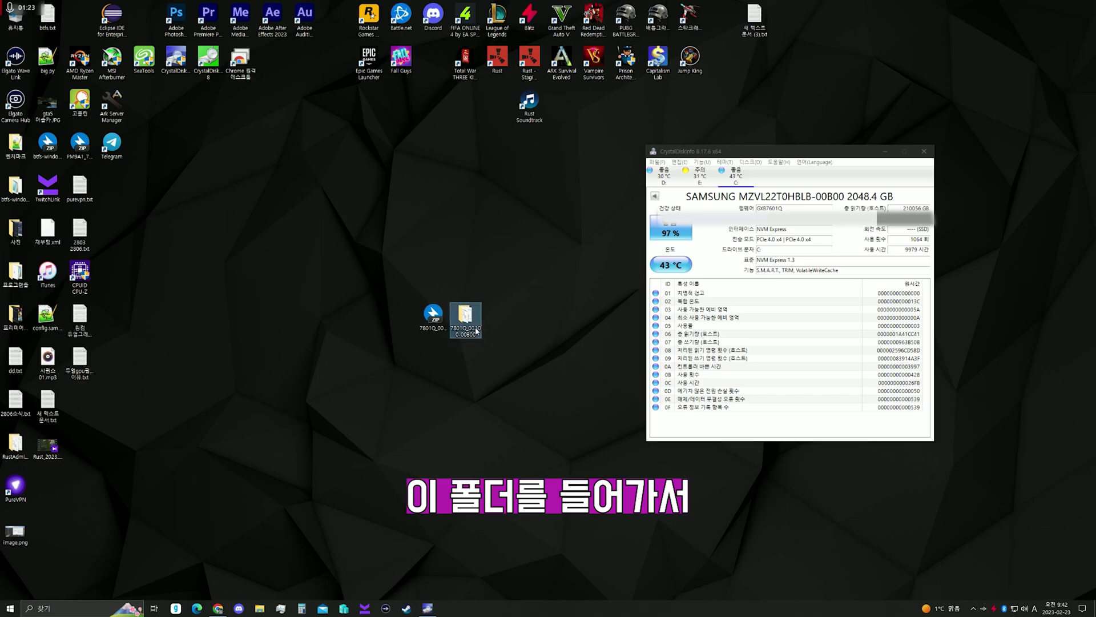
{"action": "double_click", "coordinate": [465, 318]}
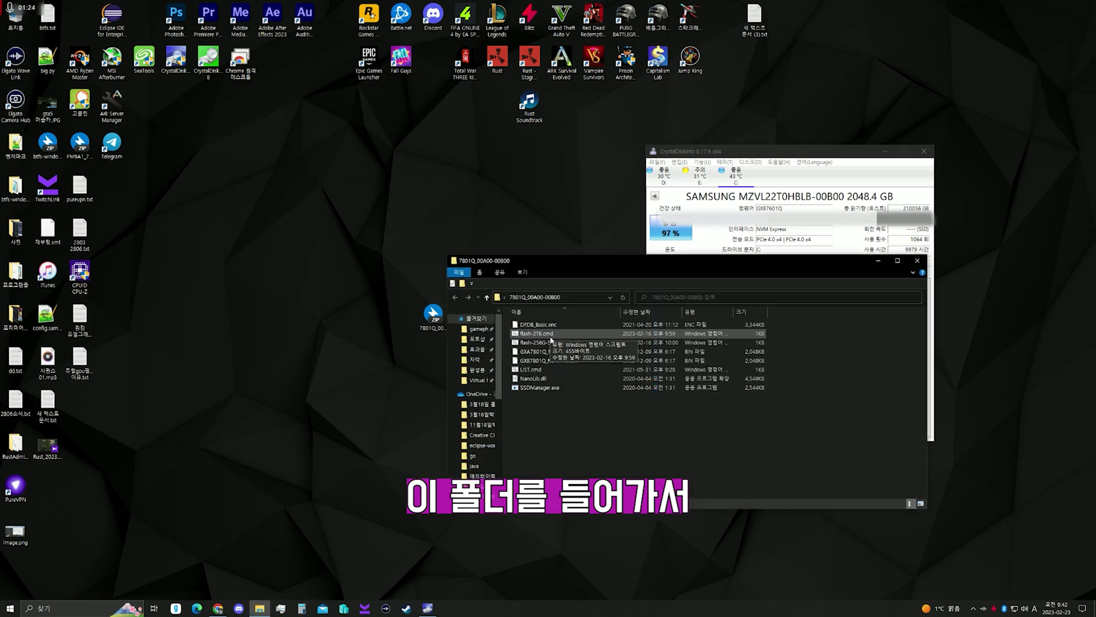
Step: Open Command Prompt as administrator and change its directory to the desktop folder 7801Q_00A00-00B00 with cd
{"action": "key", "text": "super"}
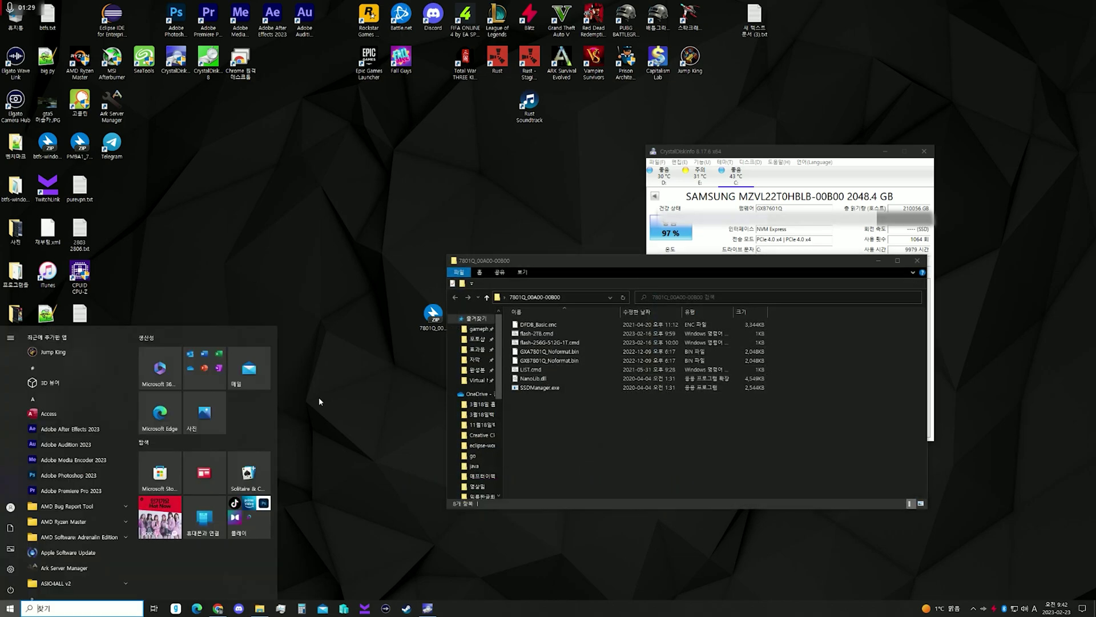
{"action": "type", "text": "cmd"}
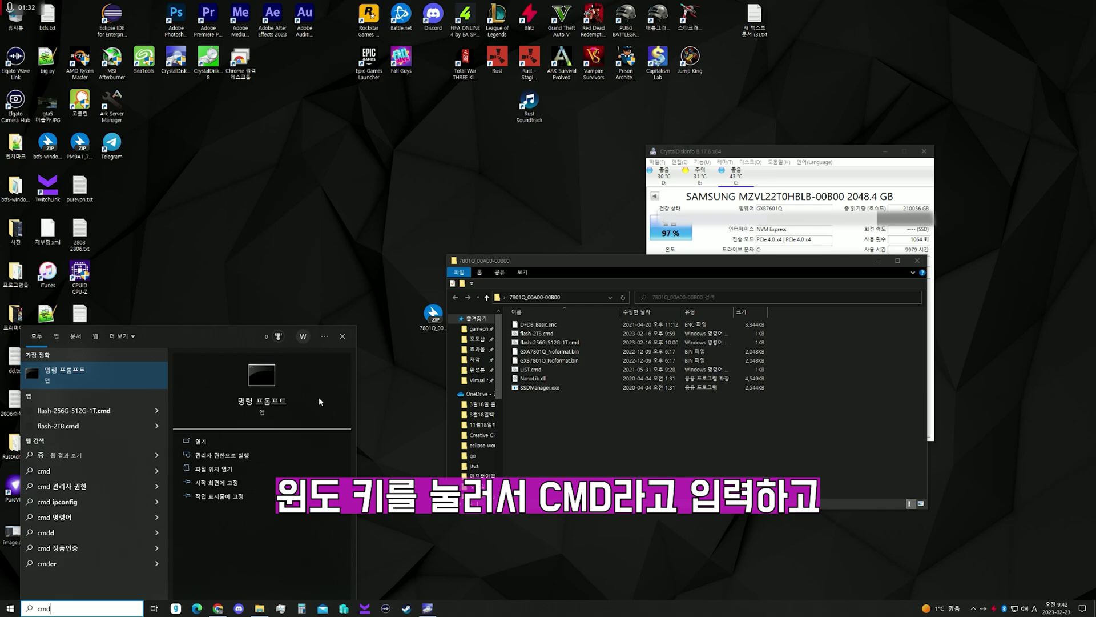
{"action": "left_click", "coordinate": [249, 455]}
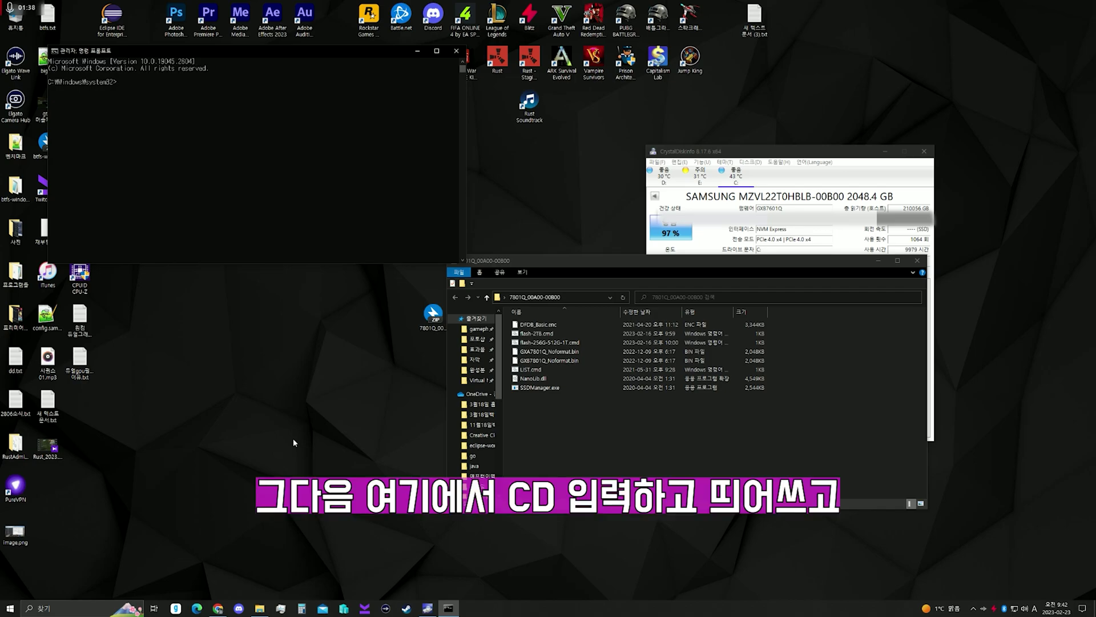
{"action": "type", "text": "cd"}
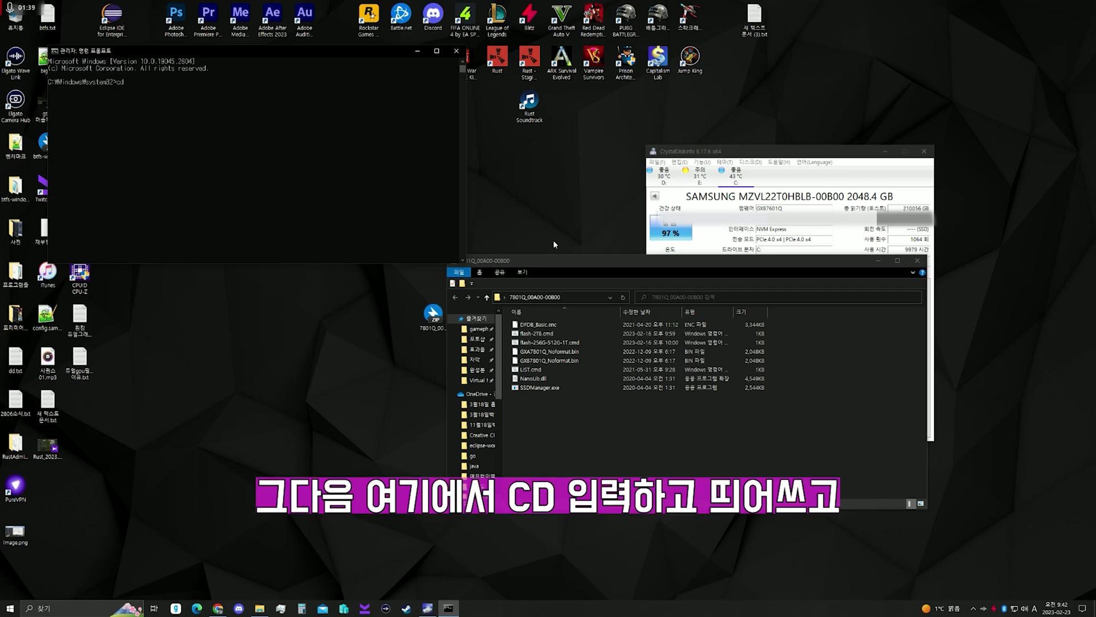
{"action": "left_click", "coordinate": [592, 296]}
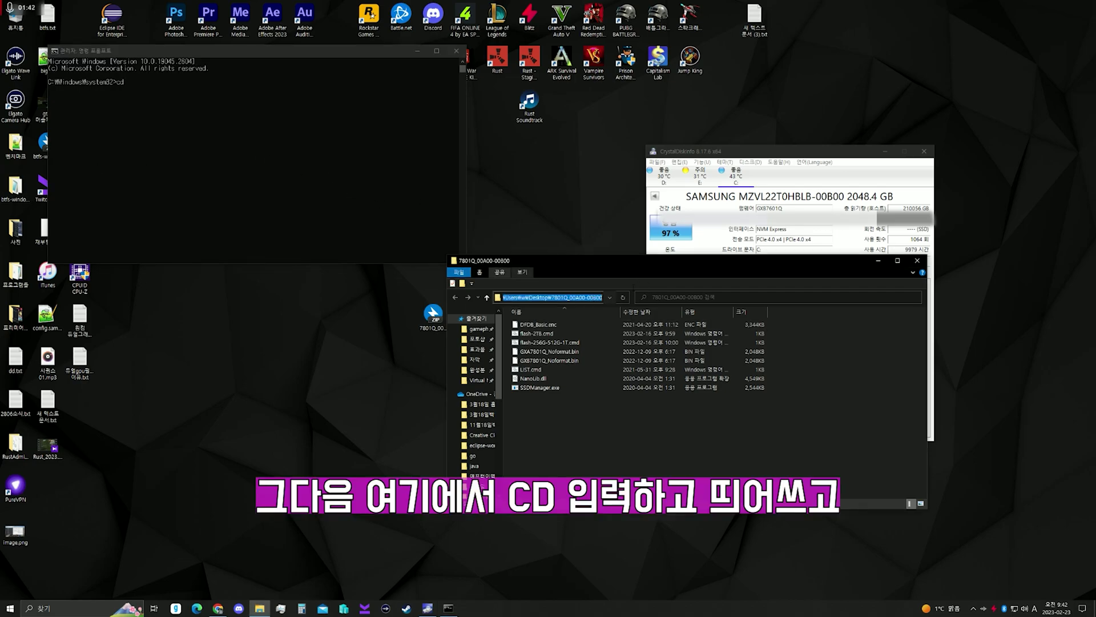
{"action": "left_click", "coordinate": [281, 136]}
{"action": "type", "text": "C:\\Users\\w\\Desktop\\7801Q_00A00-00800"}
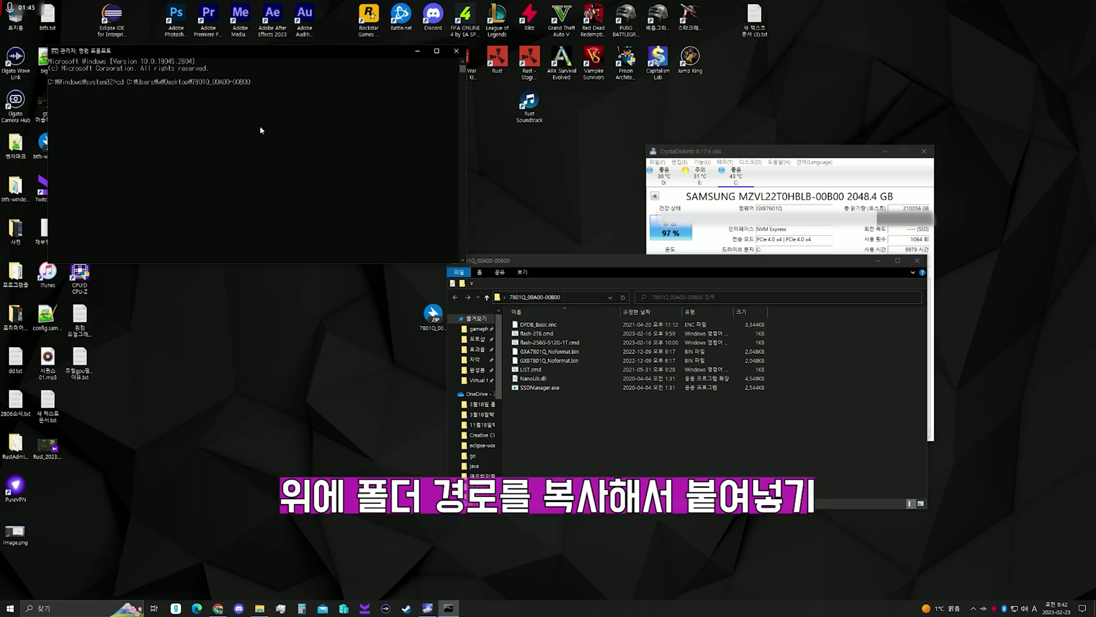
{"action": "key", "text": "Return"}
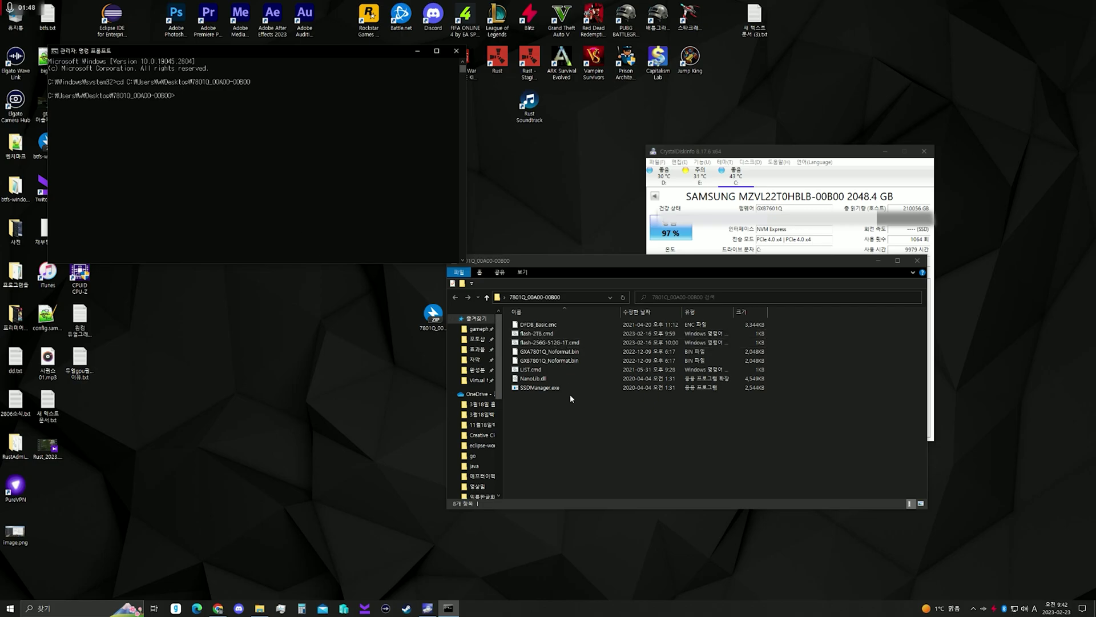
Step: Copy the file name LIST.cmd from the firmware folder and run it in the Command Prompt
{"action": "left_click", "coordinate": [548, 371]}
{"action": "key", "text": "F2"}
{"action": "key", "text": "ctrl+a"}
{"action": "key", "text": "ctrl+c"}
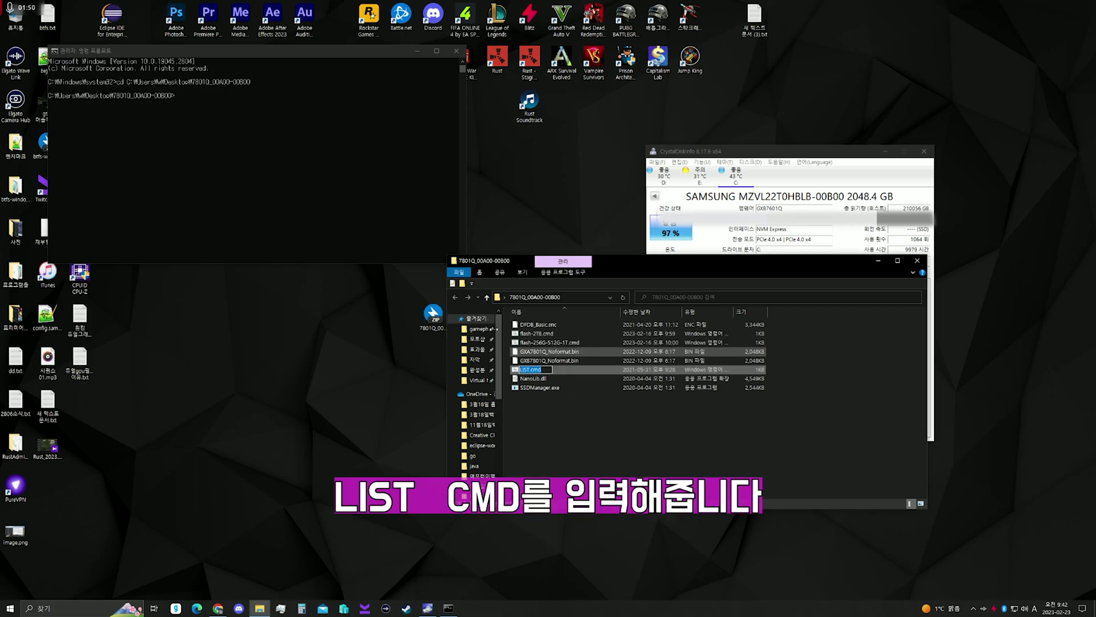
{"action": "left_click", "coordinate": [289, 162]}
{"action": "key", "text": "ctrl+v"}
{"action": "key", "text": "Return"}
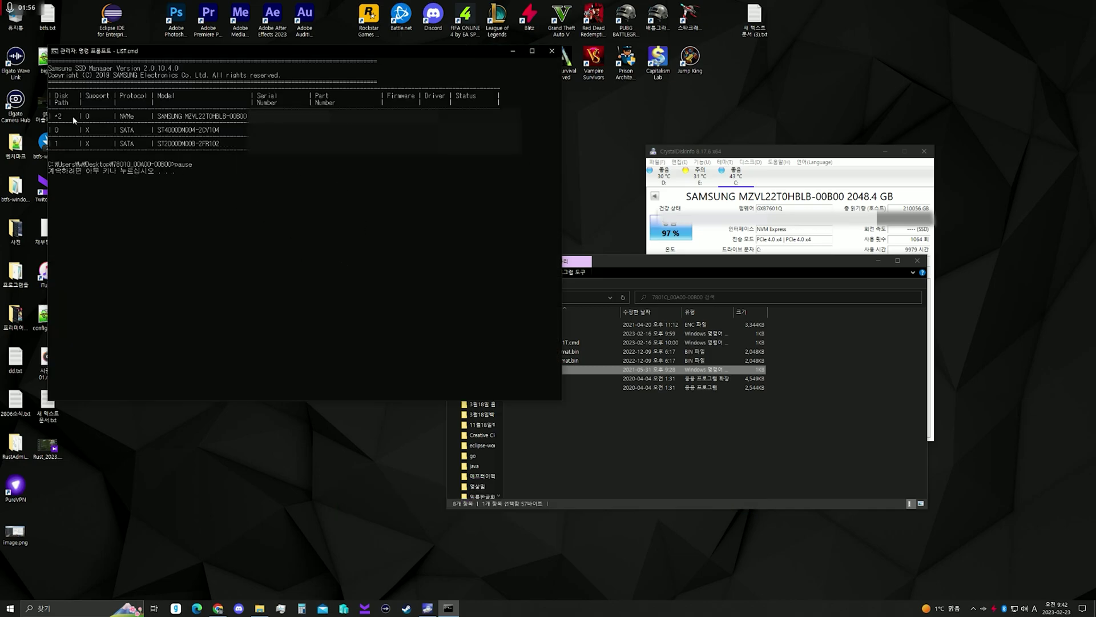
Step: Check the disk path number and protocol of the Samsung NVMe drive in the disk list
{"action": "left_click_drag", "start_coordinate": [65, 114], "coordinate": [53, 118]}
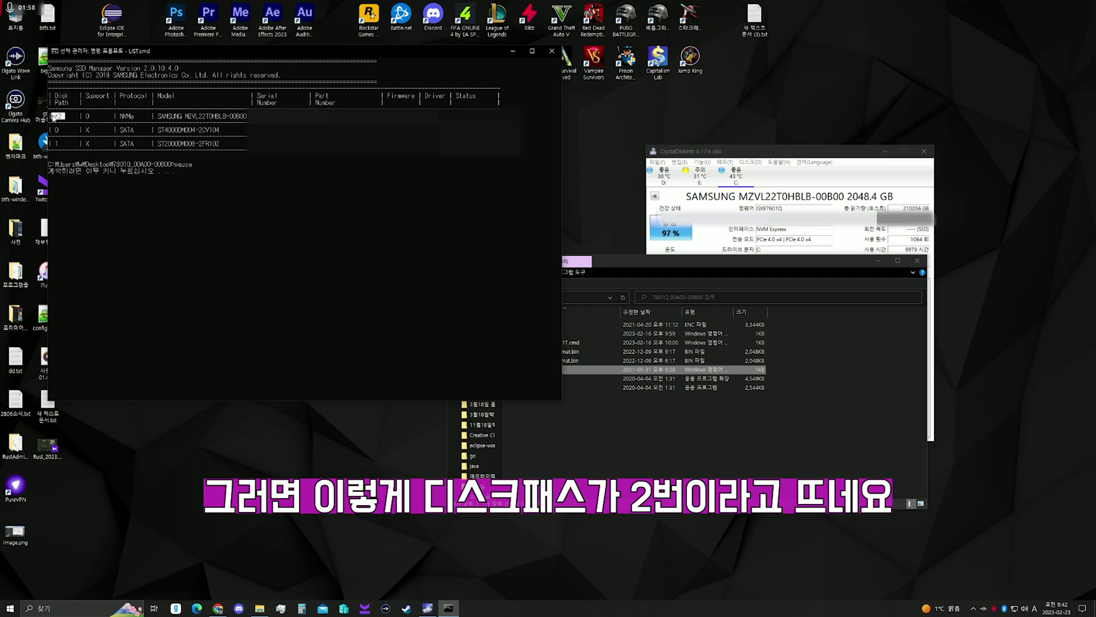
{"action": "left_click_drag", "start_coordinate": [137, 117], "coordinate": [118, 119]}
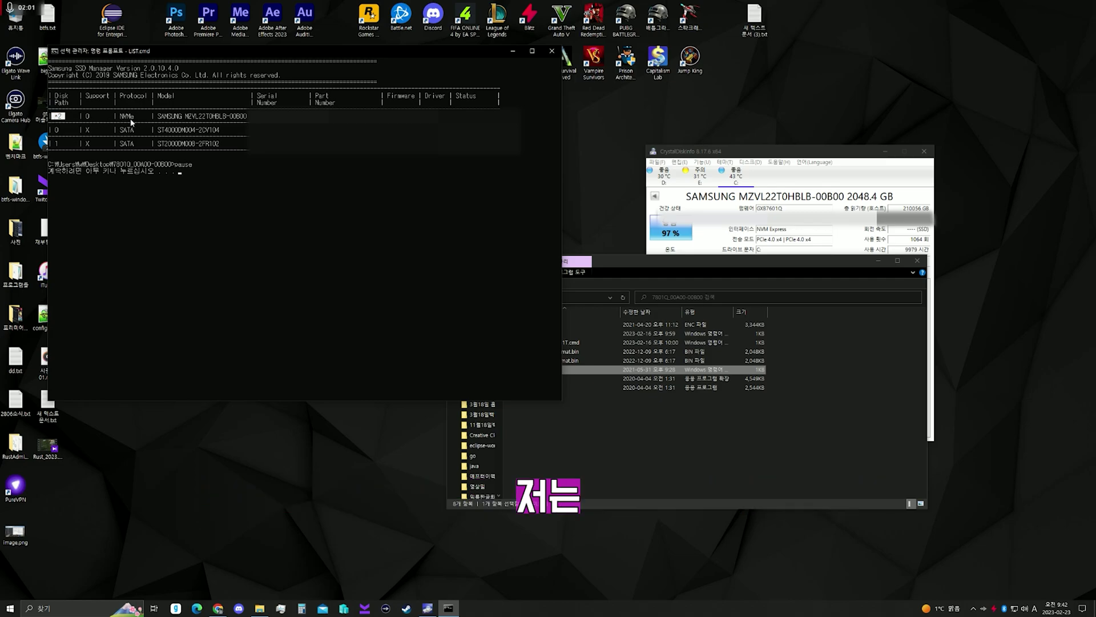
{"action": "left_click_drag", "start_coordinate": [180, 114], "coordinate": [123, 119]}
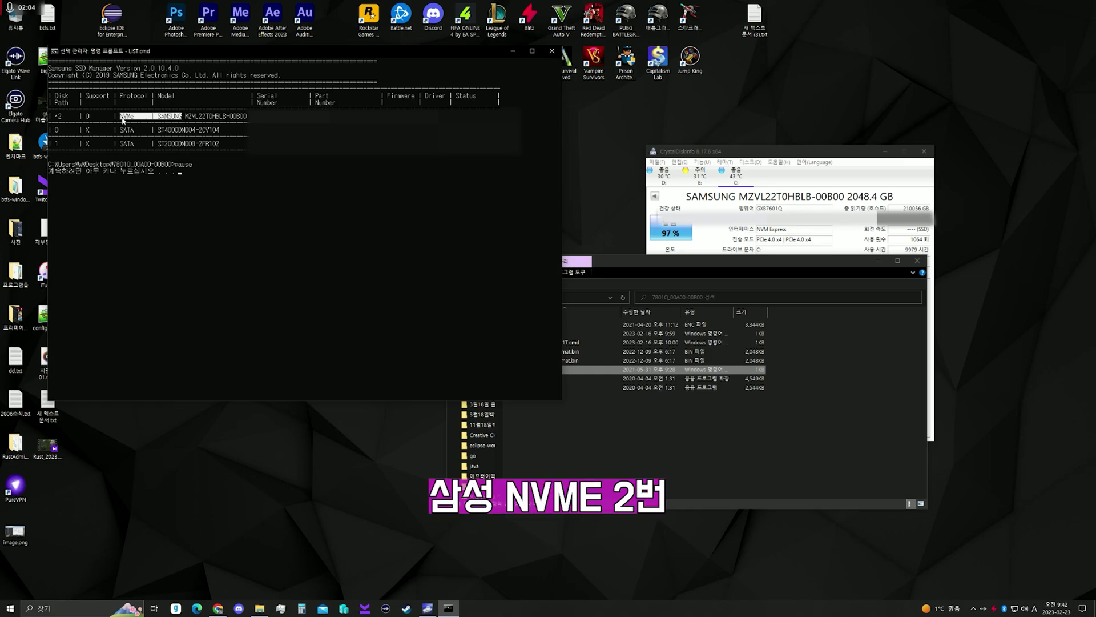
{"action": "left_click_drag", "start_coordinate": [59, 113], "coordinate": [62, 119]}
Step: Open a second Command Prompt as administrator and place its window below the disk list
{"action": "left_click", "coordinate": [622, 450]}
{"action": "key", "text": "super"}
{"action": "type", "text": "cmd"}
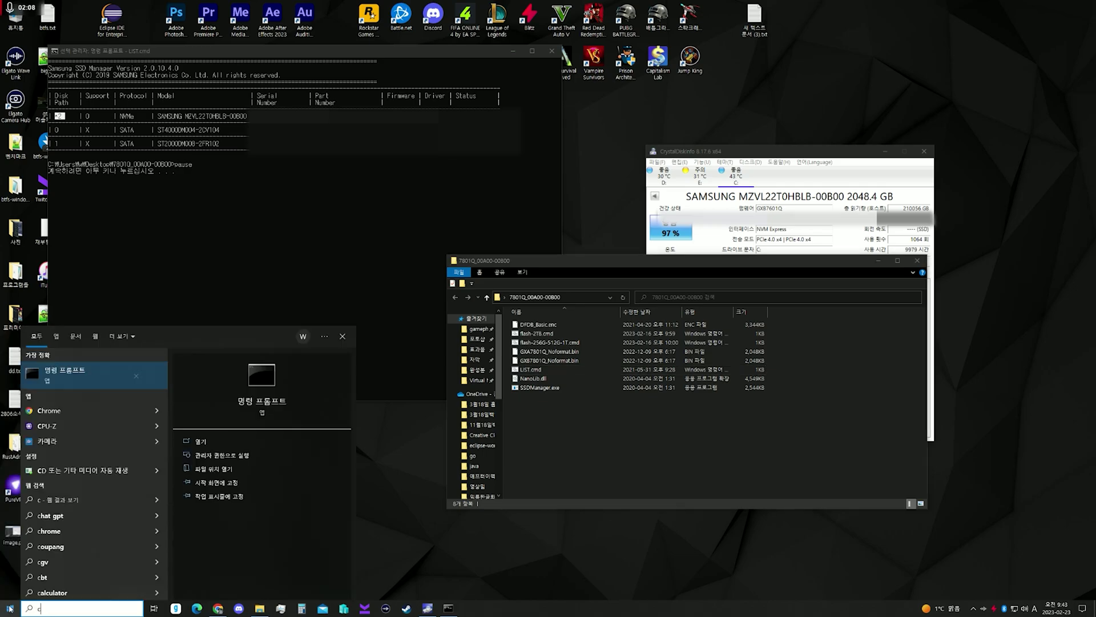
{"action": "left_click", "coordinate": [269, 451]}
{"action": "left_click_drag", "start_coordinate": [263, 67], "coordinate": [312, 304]}
Step: Copy the firmware folder's path and change the second Command Prompt's directory to 7801Q_00A00-00B00 with cd
{"action": "left_click", "coordinate": [580, 296]}
{"action": "left_click", "coordinate": [340, 327]}
{"action": "left_click", "coordinate": [590, 296]}
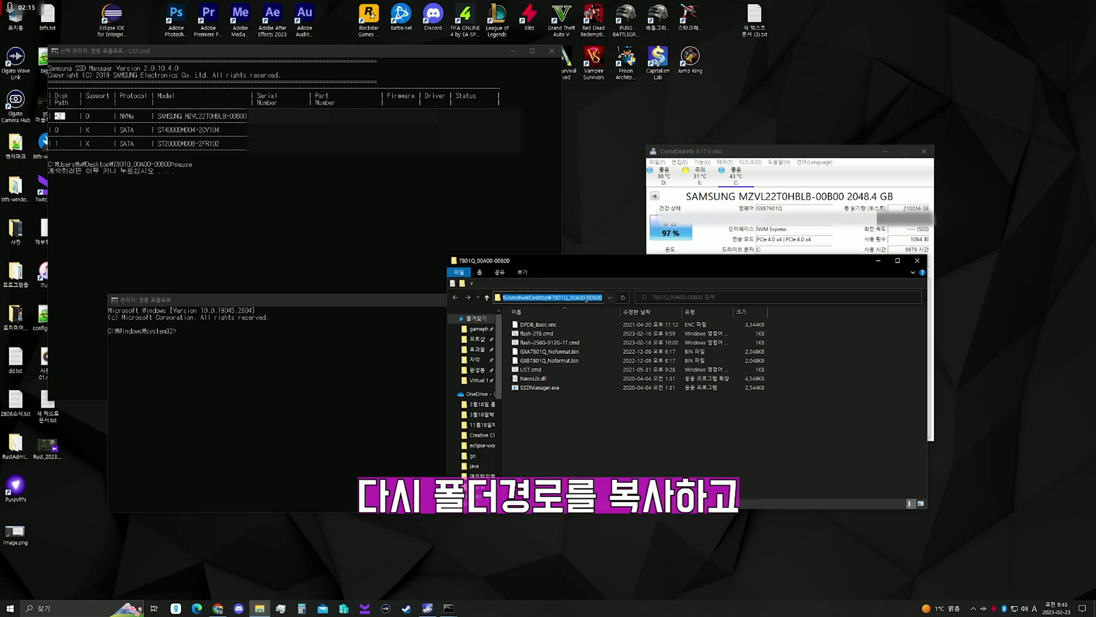
{"action": "left_click_drag", "start_coordinate": [445, 308], "coordinate": [526, 309]}
{"action": "type", "text": "cd"}
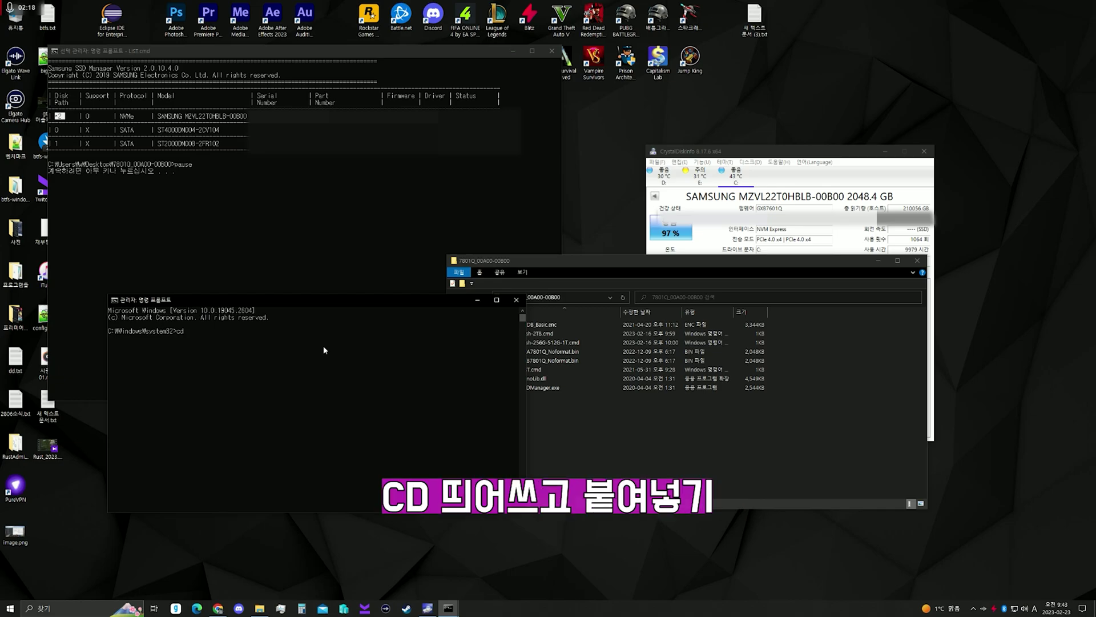
{"action": "right_click", "coordinate": [321, 344]}
{"action": "key", "text": "Return"}
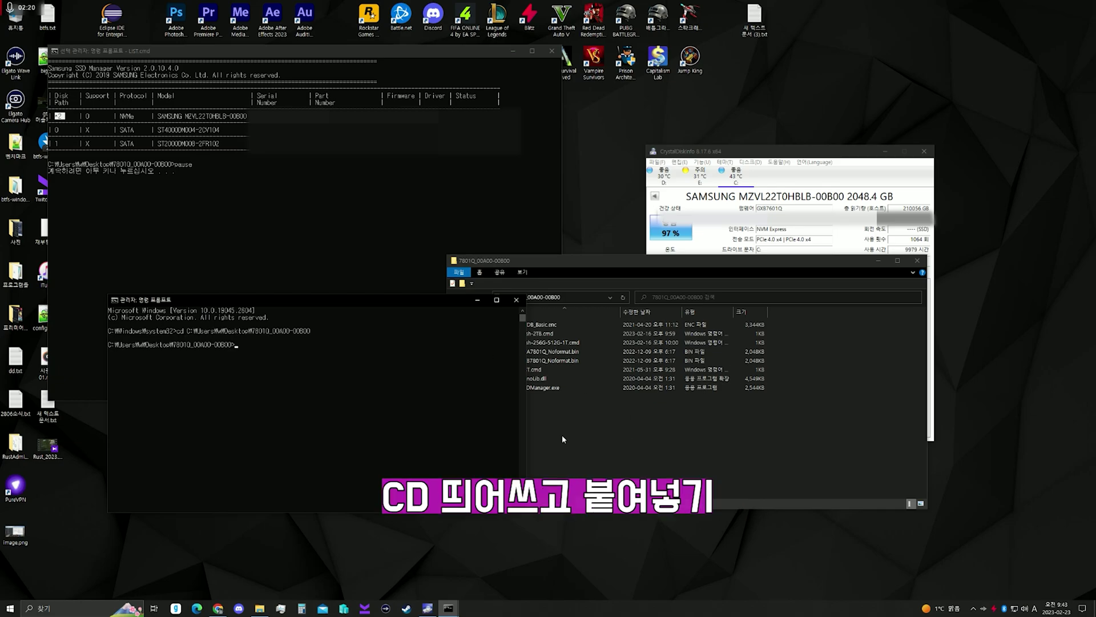
Step: Open the script flash-2TB.cmd from the firmware folder for editing in Notepad
{"action": "left_click", "coordinate": [666, 433]}
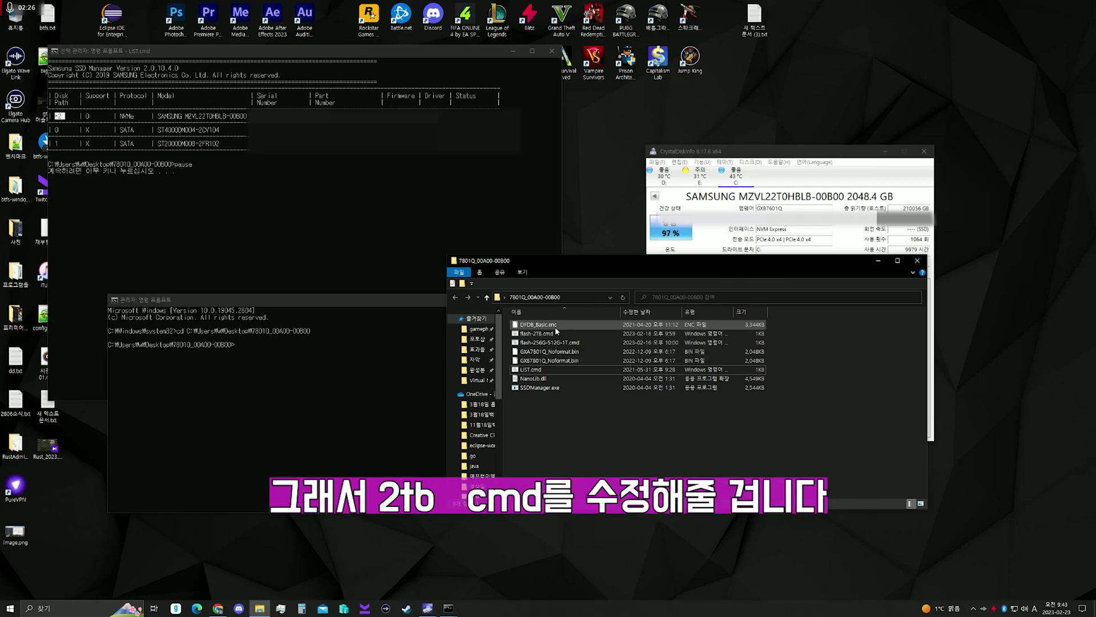
{"action": "right_click", "coordinate": [540, 334]}
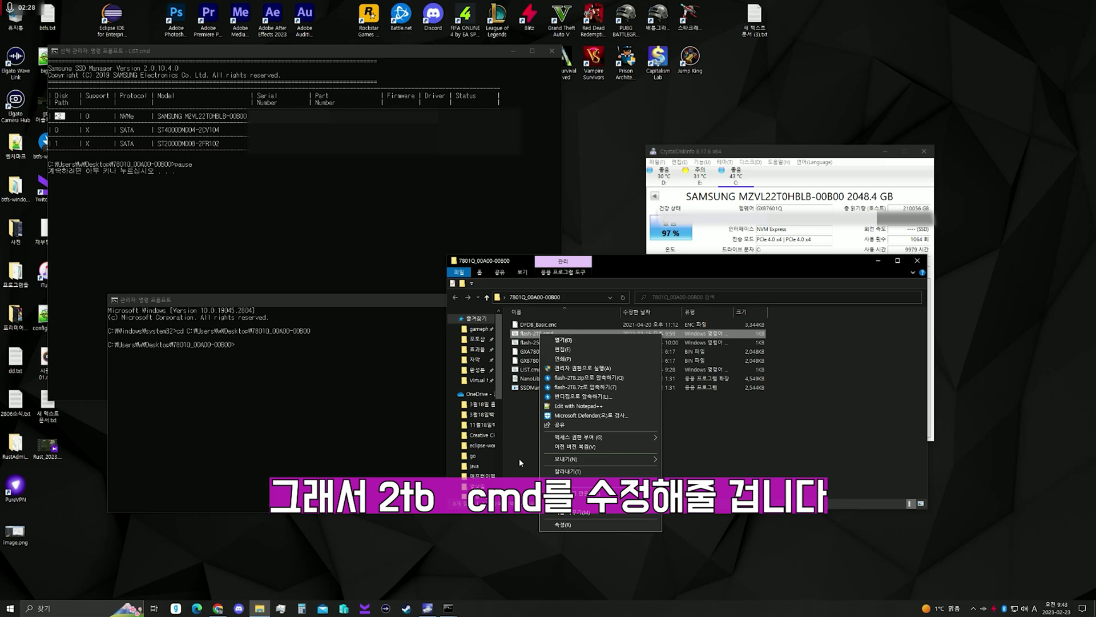
{"action": "left_click", "coordinate": [518, 457]}
{"action": "right_click", "coordinate": [541, 333]}
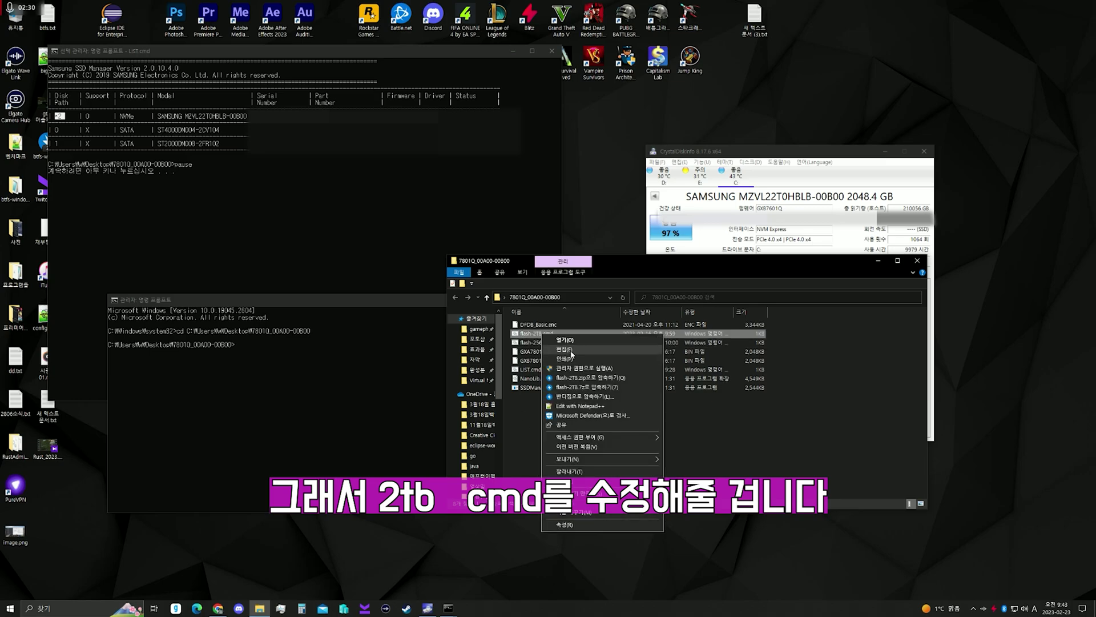
{"action": "left_click", "coordinate": [572, 350]}
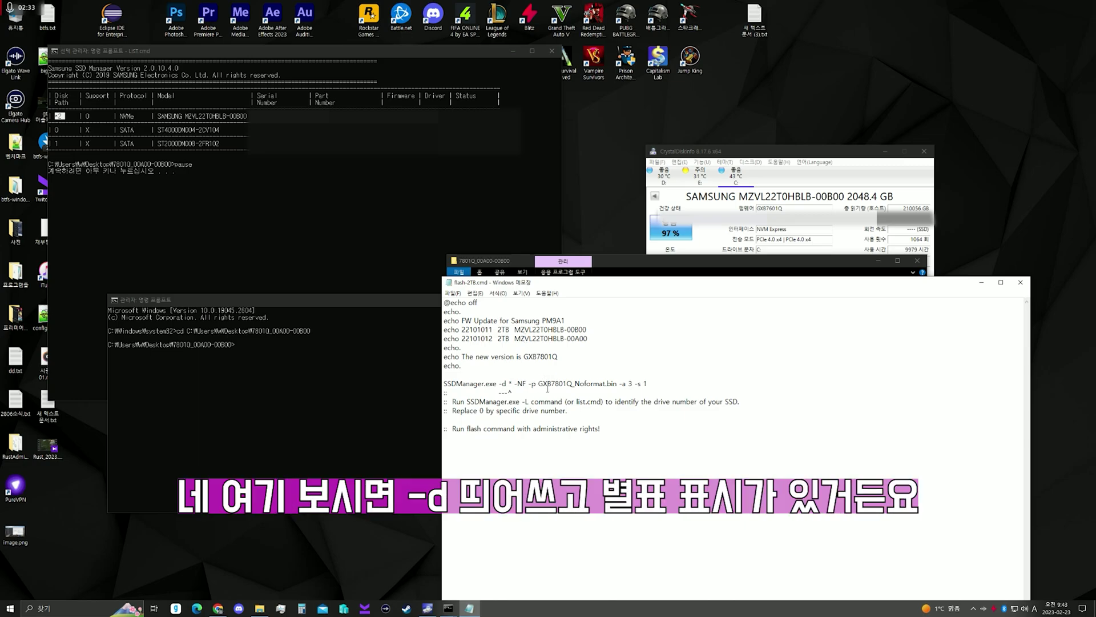
Step: Replace the asterisk after -d in the SSDManager.exe line with disk number 2 and save the script
{"action": "left_click", "coordinate": [504, 384]}
{"action": "key", "text": "Right"}
{"action": "key", "text": "Right"}
{"action": "key", "text": "Right"}
{"action": "key", "text": "BackSpace"}
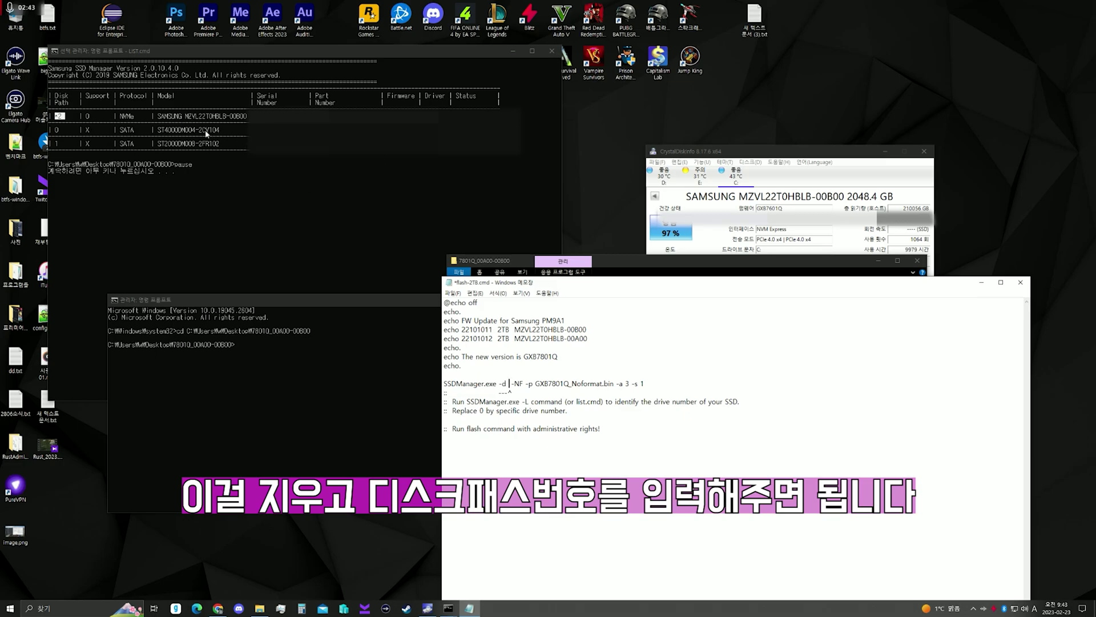
{"action": "type", "text": "2"}
{"action": "key", "text": "ctrl+s"}
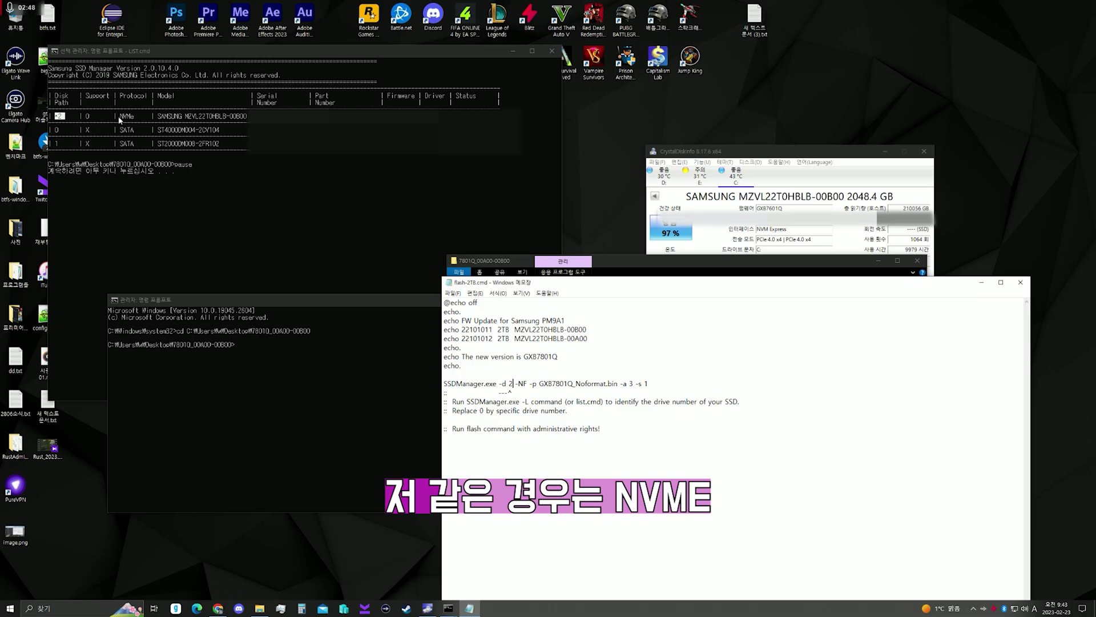
Step: Check the NVMe drive's entry in the SSD Manager disk list and close the flash-2TB.cmd script in Notepad
{"action": "left_click", "coordinate": [134, 120]}
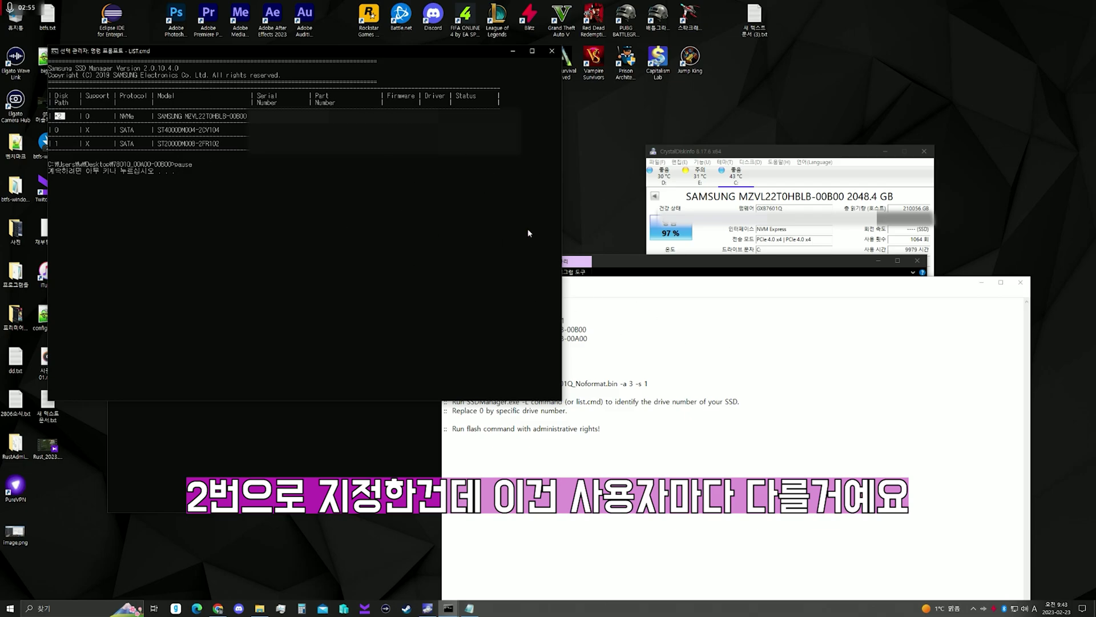
{"action": "left_click", "coordinate": [971, 283]}
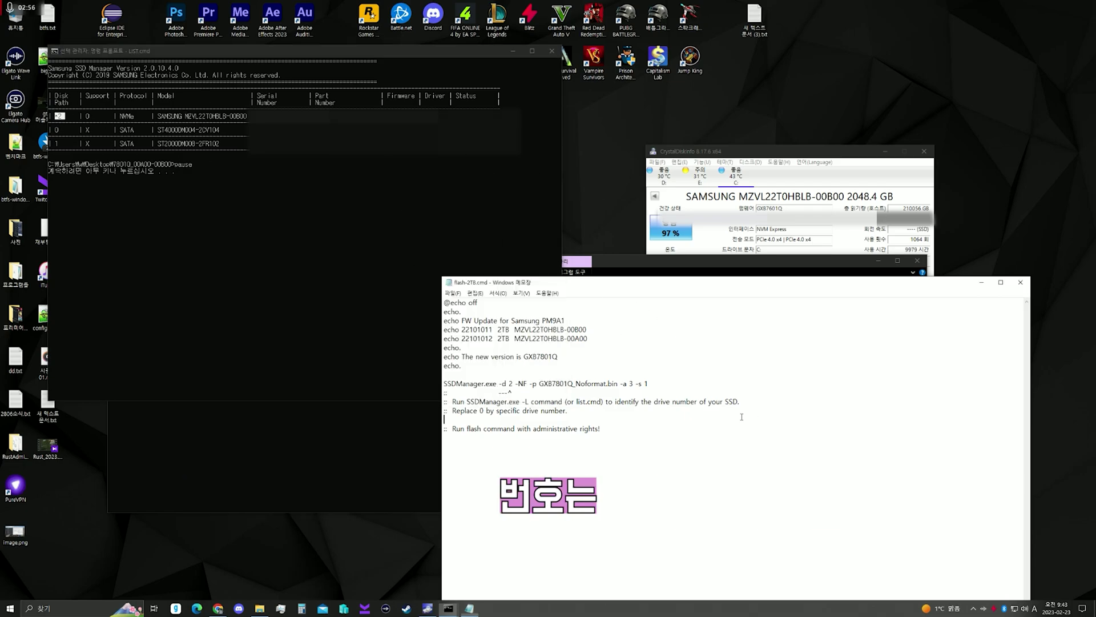
{"action": "left_click", "coordinate": [1022, 284]}
Step: Open the script flash-256G-512G-1T.cmd from the firmware folder for editing to view the variant for smaller drives
{"action": "left_click", "coordinate": [574, 361]}
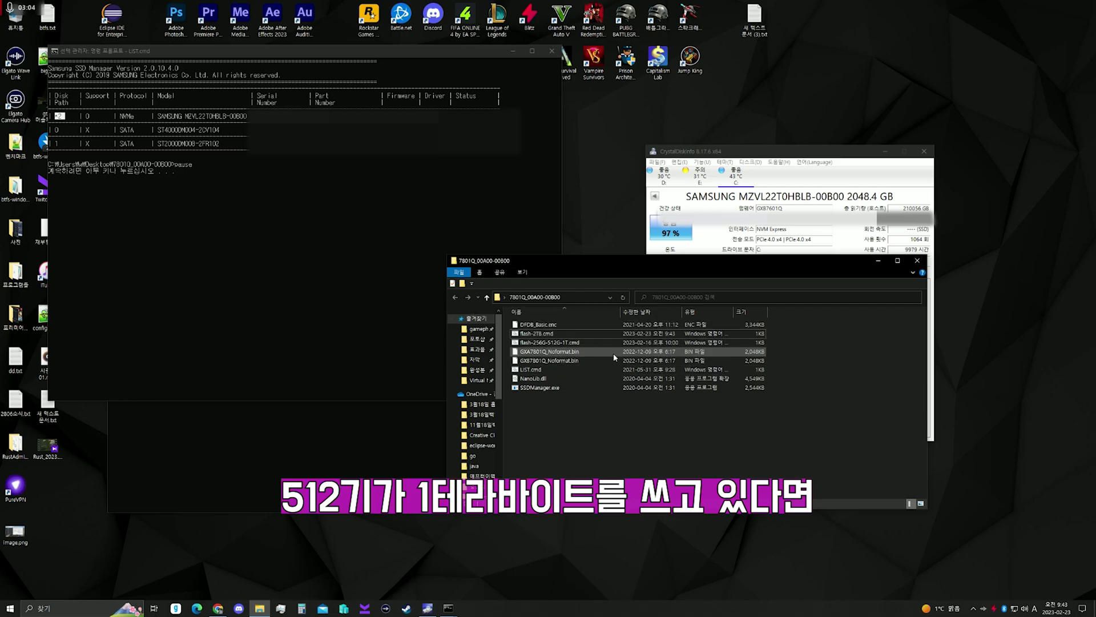
{"action": "right_click", "coordinate": [570, 344]}
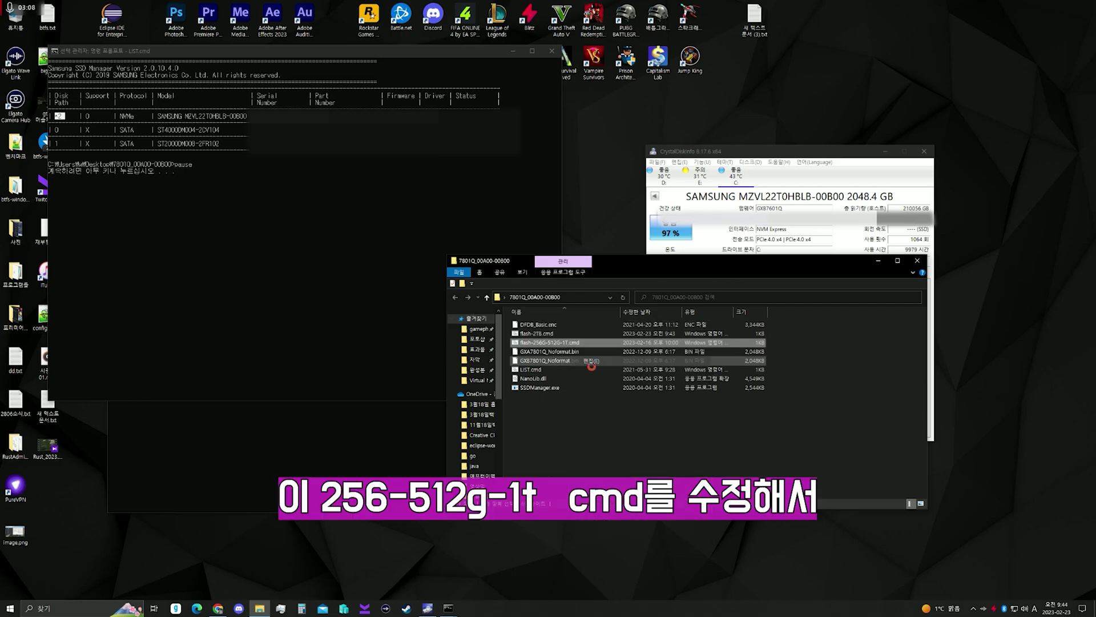
{"action": "left_click", "coordinate": [588, 362]}
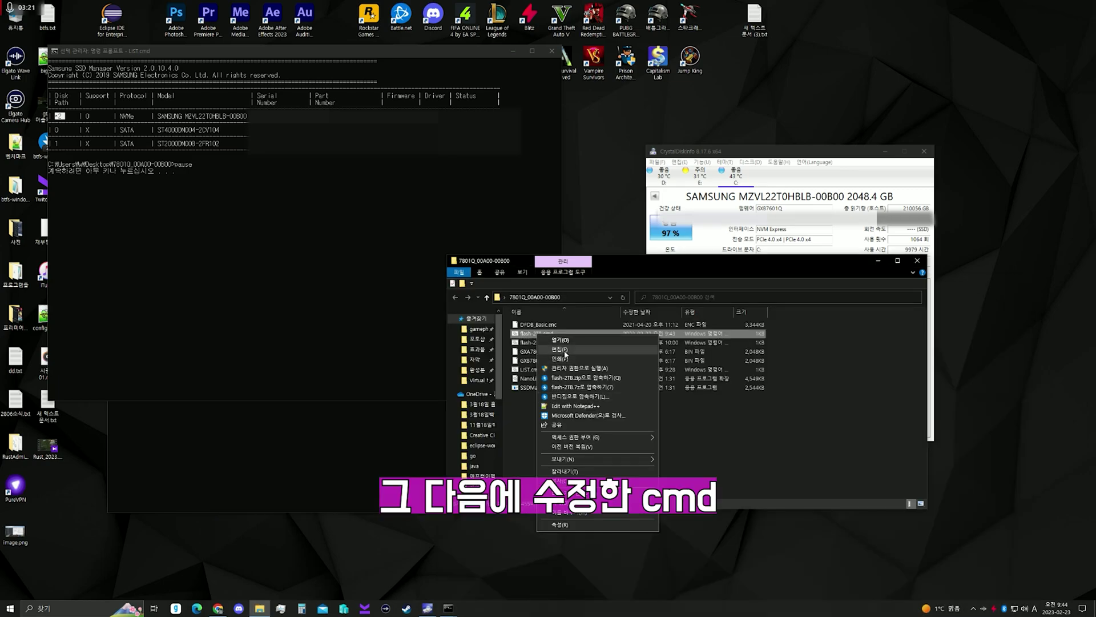
Step: Copy the file name flash-2TB.cmd from the firmware folder and run that script in the second Command Prompt
{"action": "left_click", "coordinate": [858, 440]}
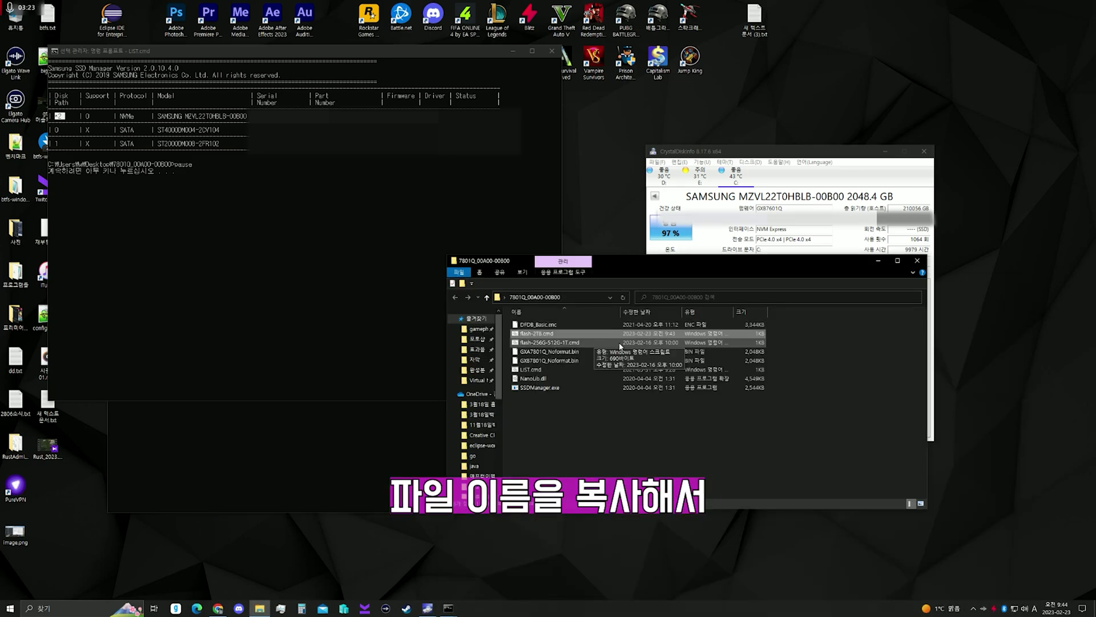
{"action": "key", "text": "F2"}
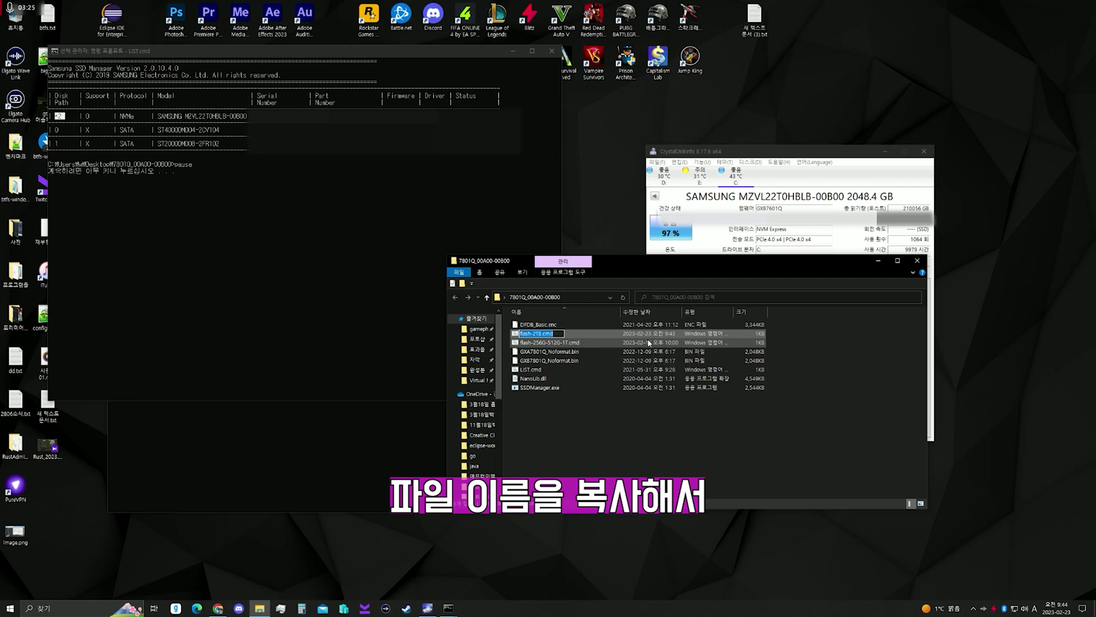
{"action": "left_click", "coordinate": [336, 451]}
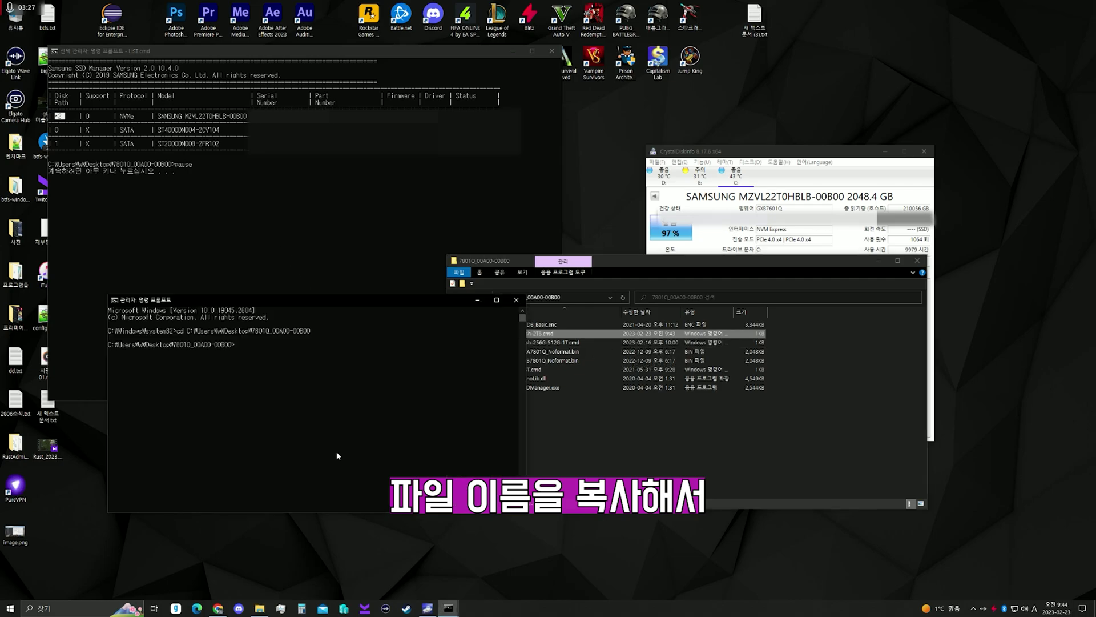
{"action": "left_click", "coordinate": [330, 387]}
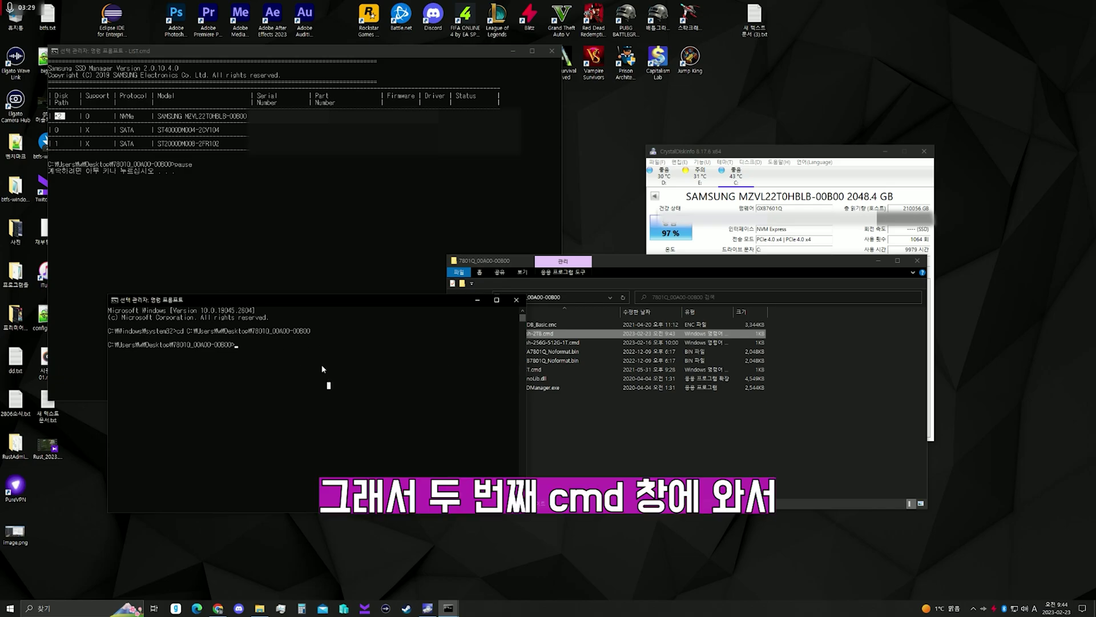
{"action": "type", "text": "cflash-2TB.cmd"}
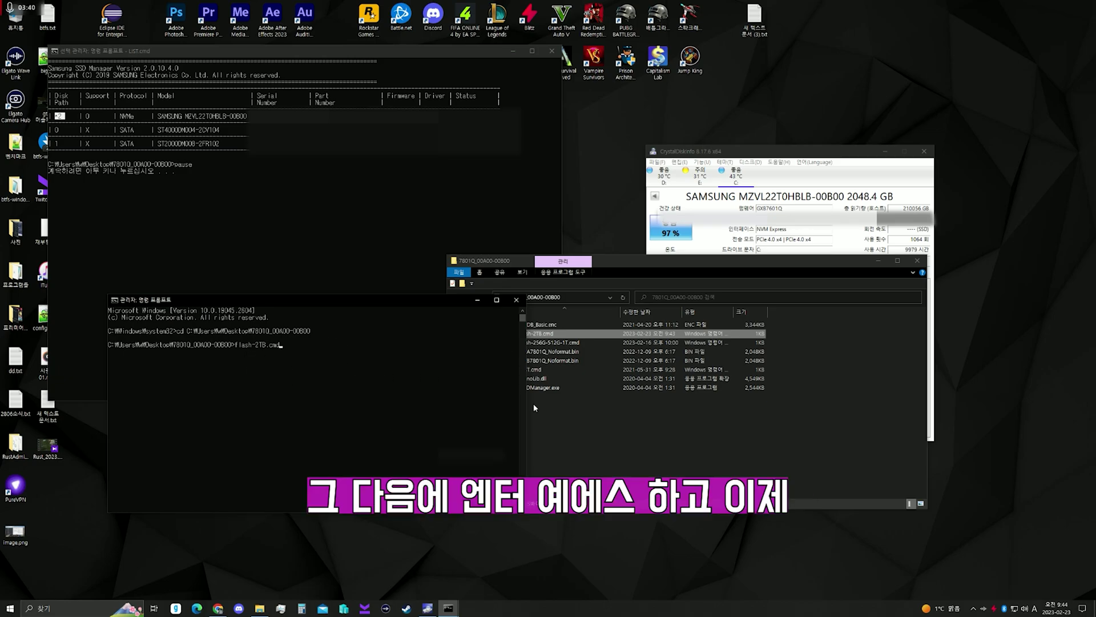
{"action": "key", "text": "Return"}
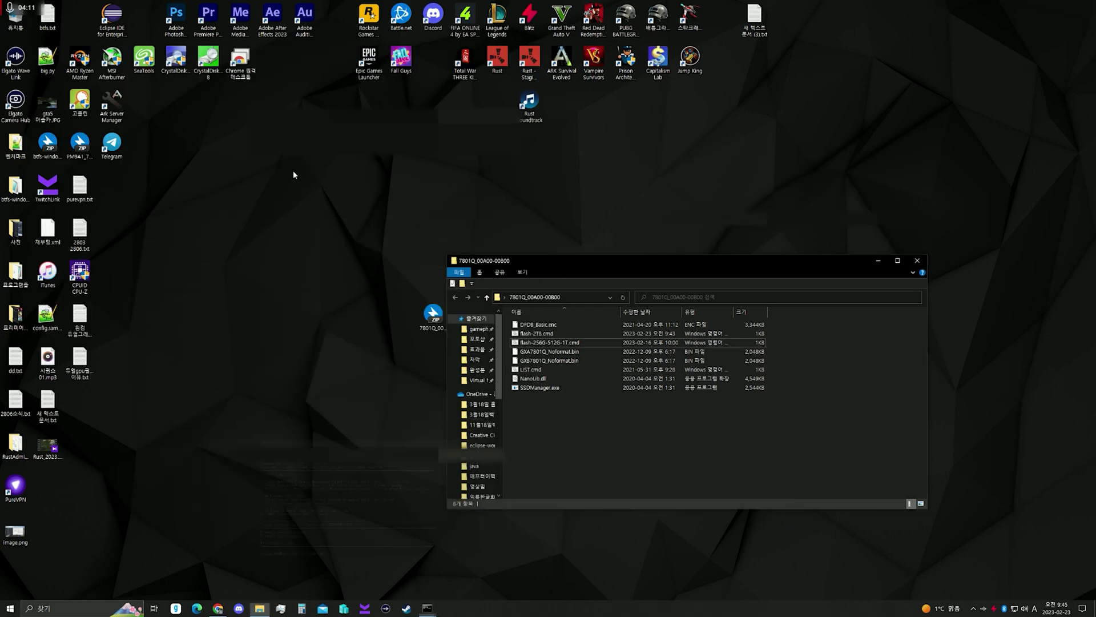
Step: Check the firmware version of the Samsung MZVL22T0HBLB-00B00 drive in CrystalDiskInfo and close the program
{"action": "double_click", "coordinate": [176, 60]}
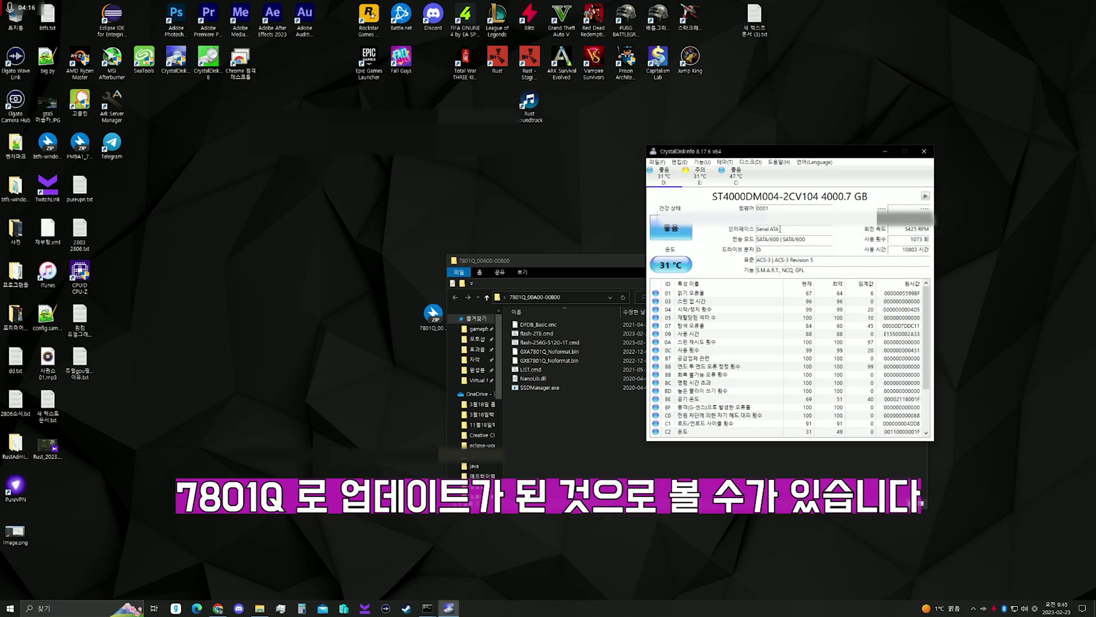
{"action": "left_click", "coordinate": [736, 174]}
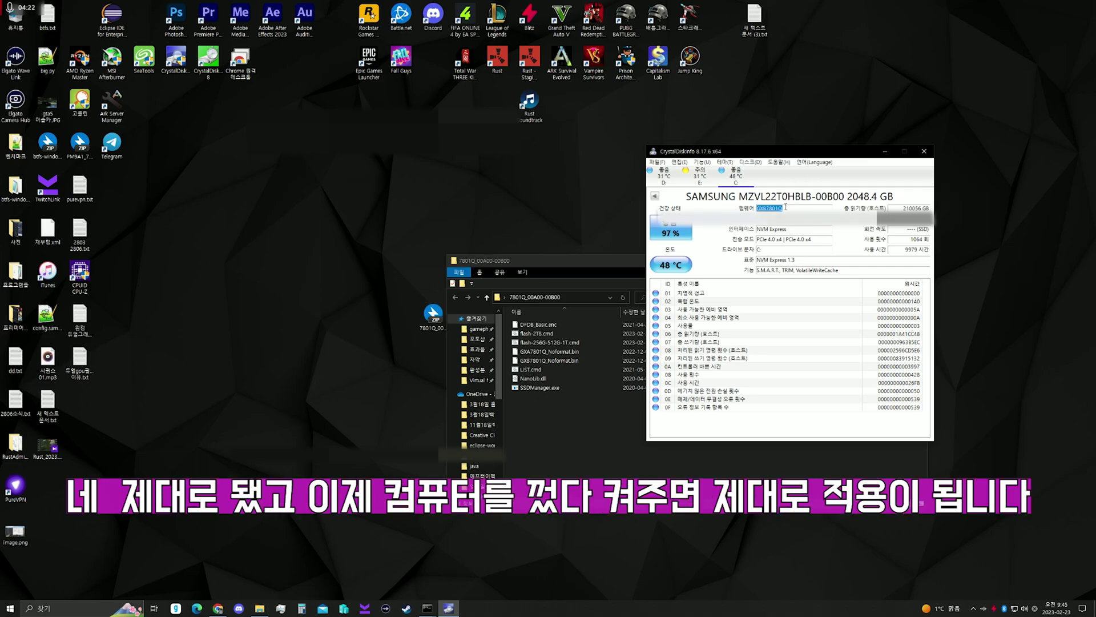
{"action": "left_click", "coordinate": [923, 152]}
Step: Close the 7801Q_00A00-00B00 folder window and the second Command Prompt used for flashing
{"action": "left_click", "coordinate": [917, 260]}
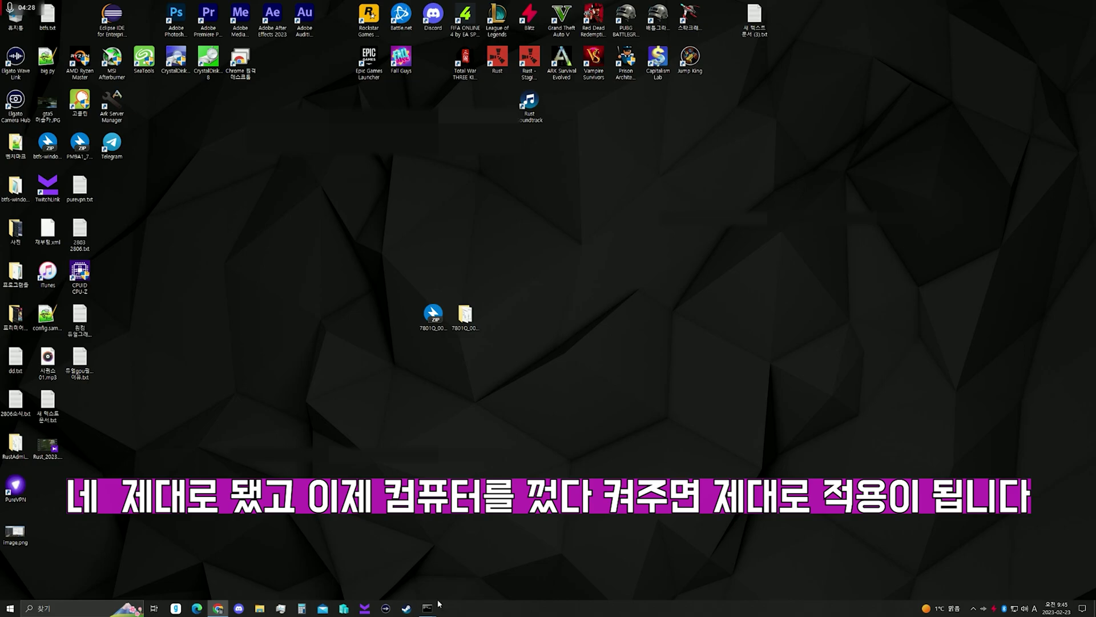
{"action": "mouse_move", "coordinate": [428, 606]}
{"action": "left_click", "coordinate": [410, 579]}
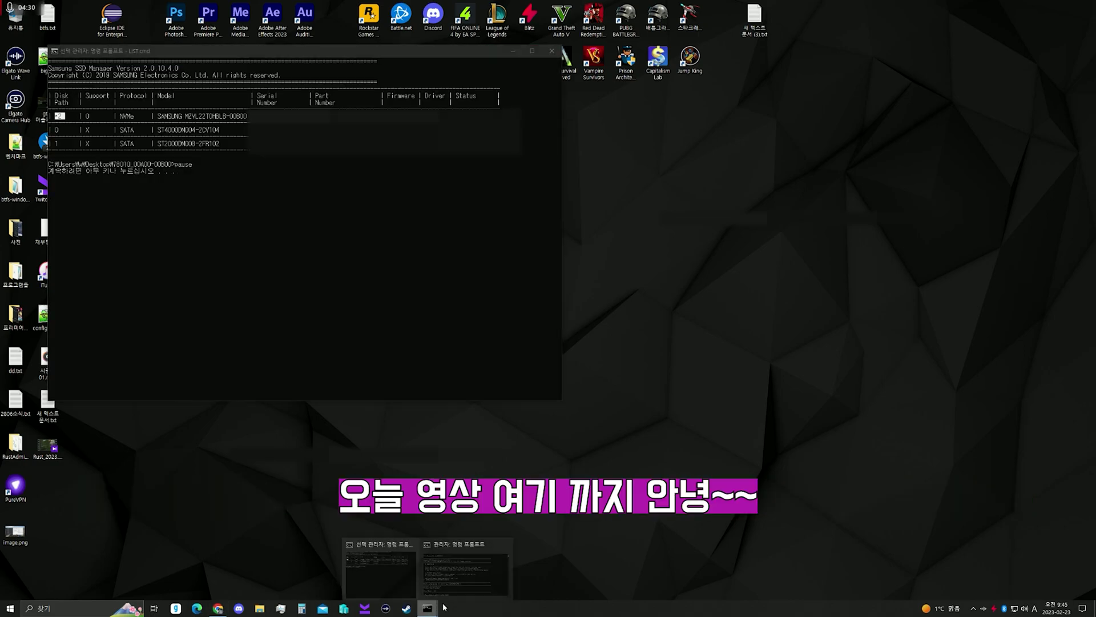
{"action": "left_click", "coordinate": [465, 571]}
{"action": "left_click", "coordinate": [516, 300]}
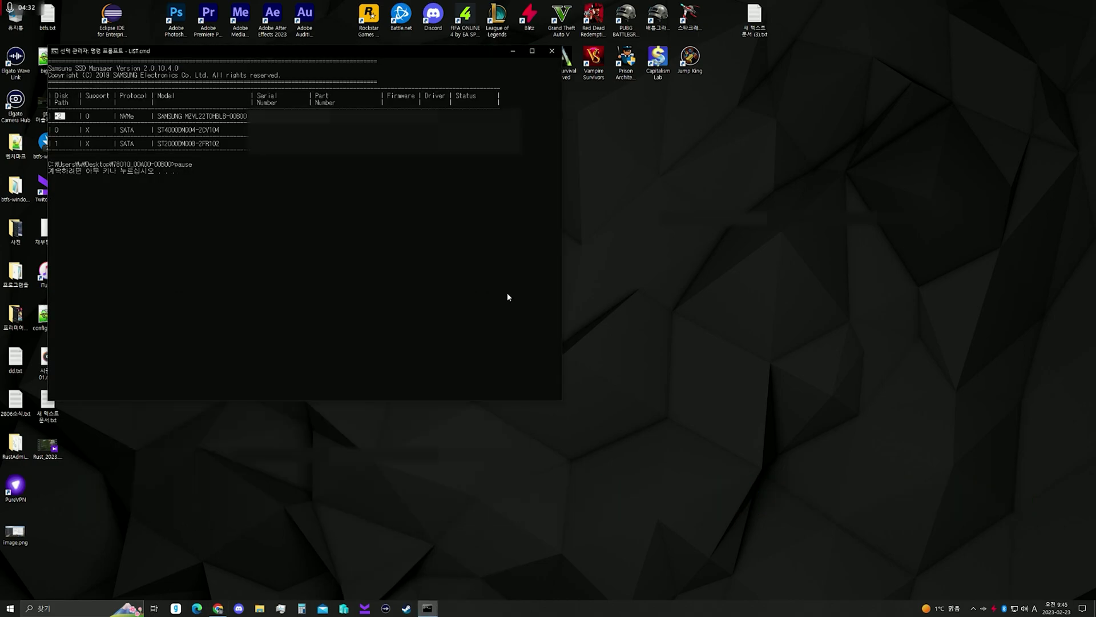